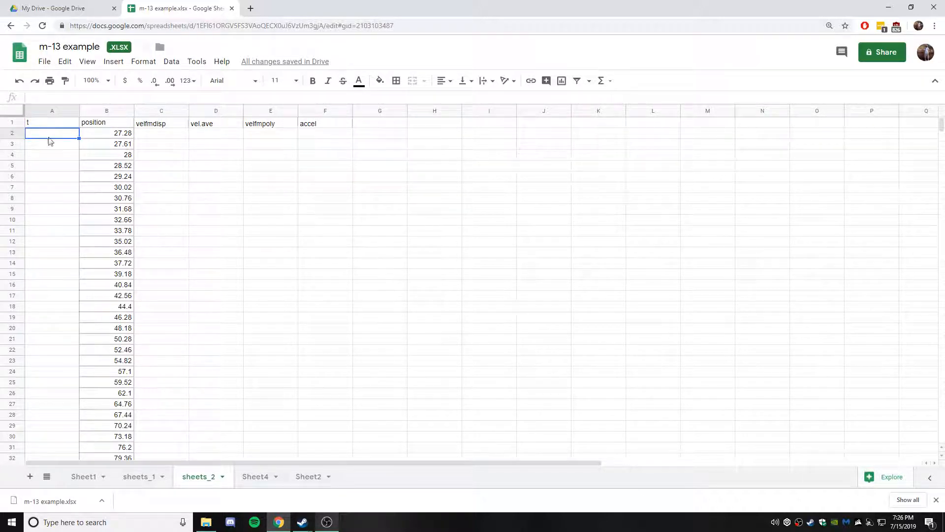
Start the t column with 0 in A2 and the formula =A2+1 in A3.
{"action": "left_click", "coordinate": [123, 123]}
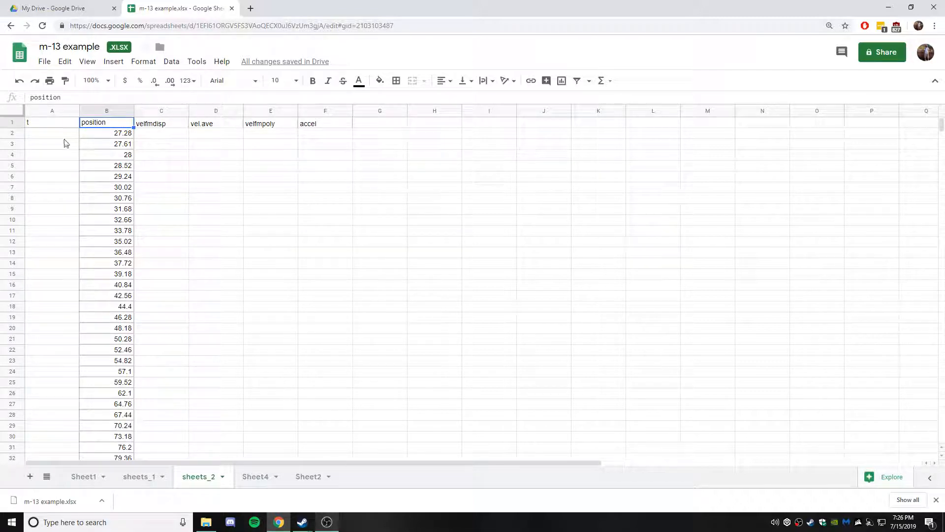
{"action": "scroll", "coordinate": [144, 264], "scroll_direction": "down", "scroll_amount": 5}
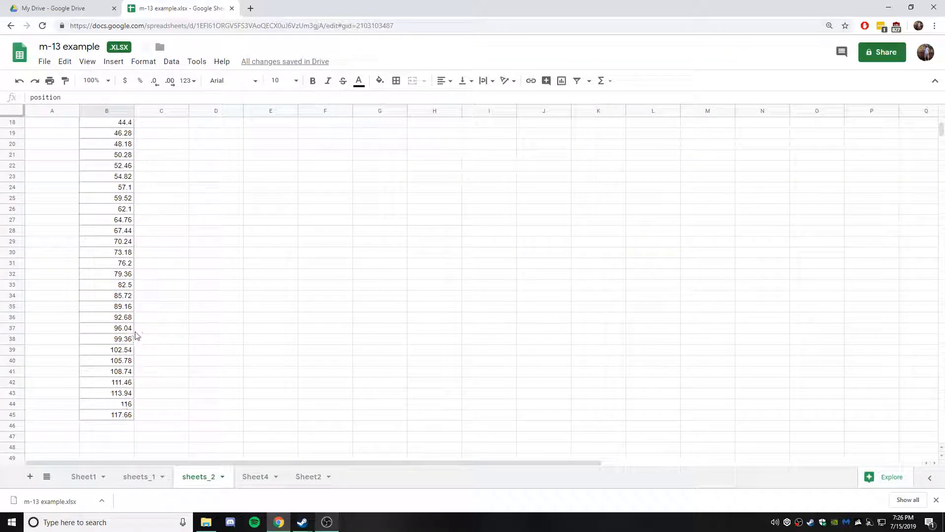
{"action": "scroll", "coordinate": [140, 296], "scroll_direction": "up", "scroll_amount": 5}
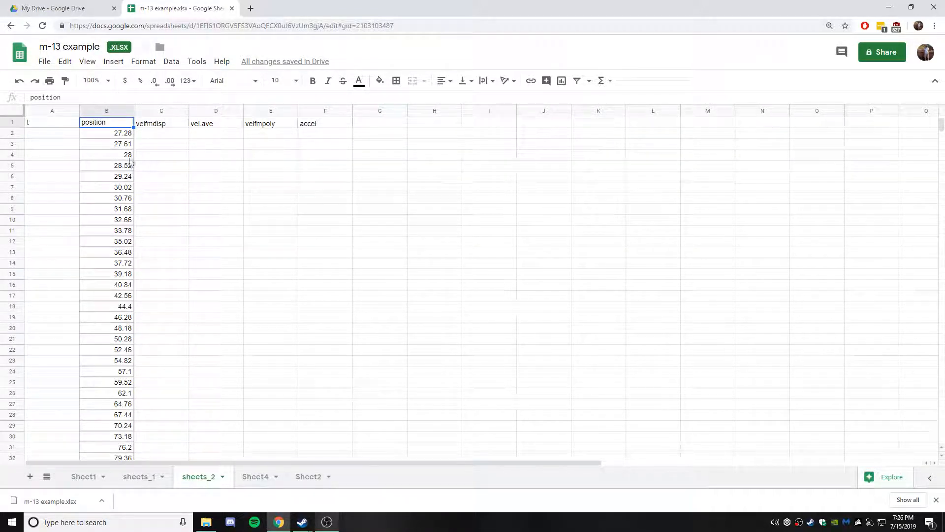
{"action": "left_click", "coordinate": [55, 137]}
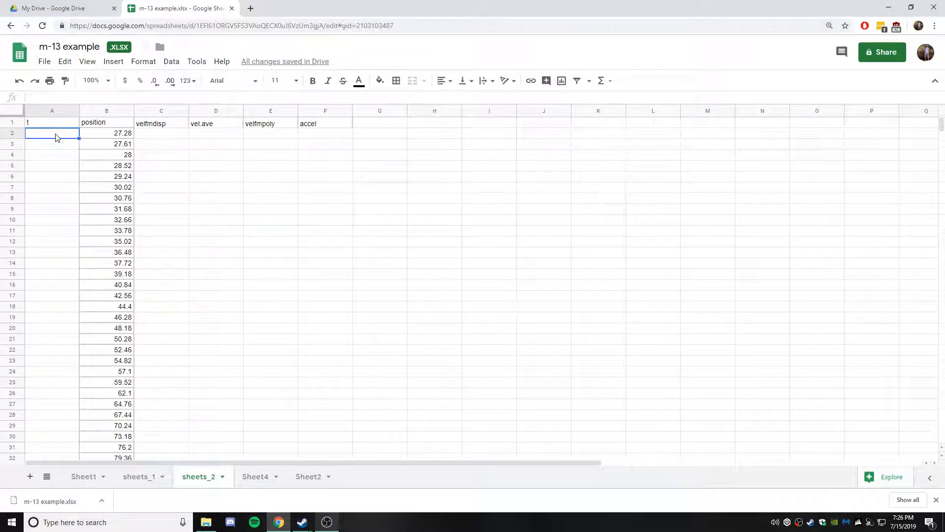
{"action": "type", "text": "0"}
{"action": "key", "text": "Return"}
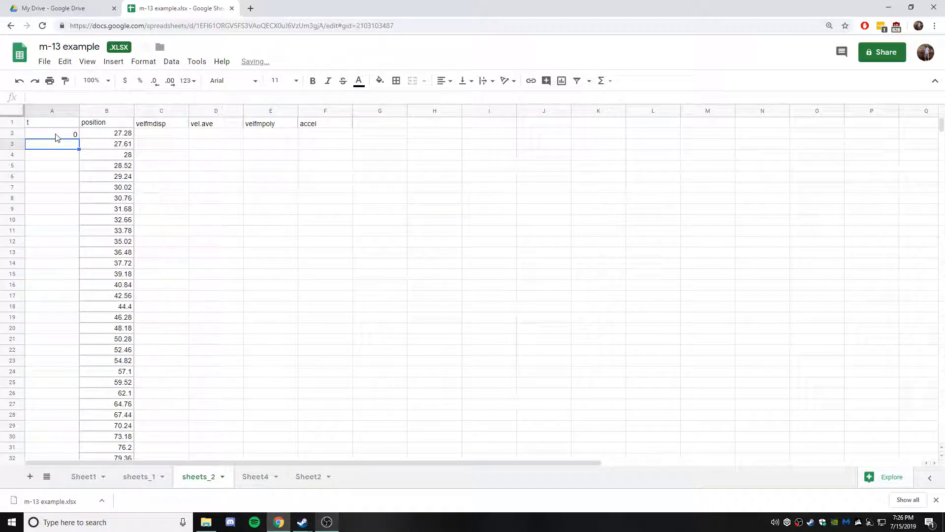
{"action": "type", "text": "="}
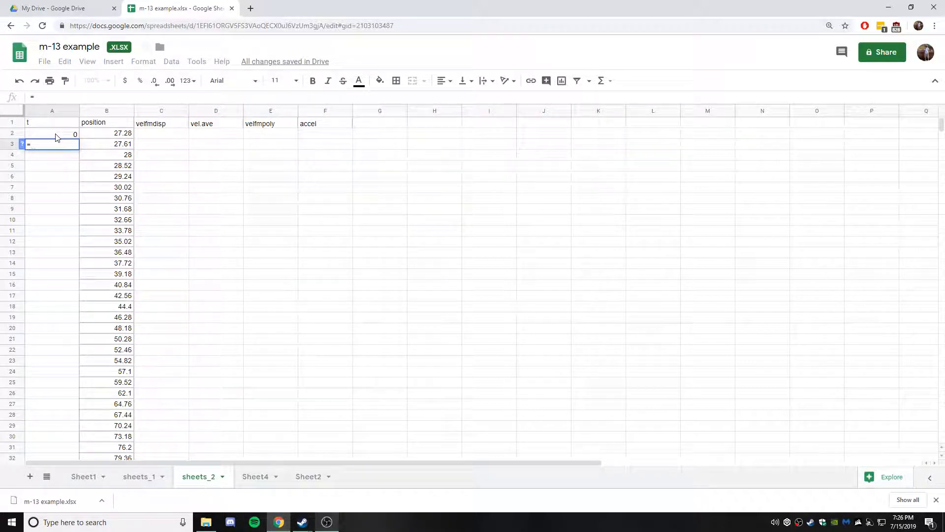
{"action": "type", "text": "a2+1"}
{"action": "key", "text": "Return"}
Fill the A3 formula down the t column to row 45, the last row of position data.
{"action": "left_click", "coordinate": [54, 145]}
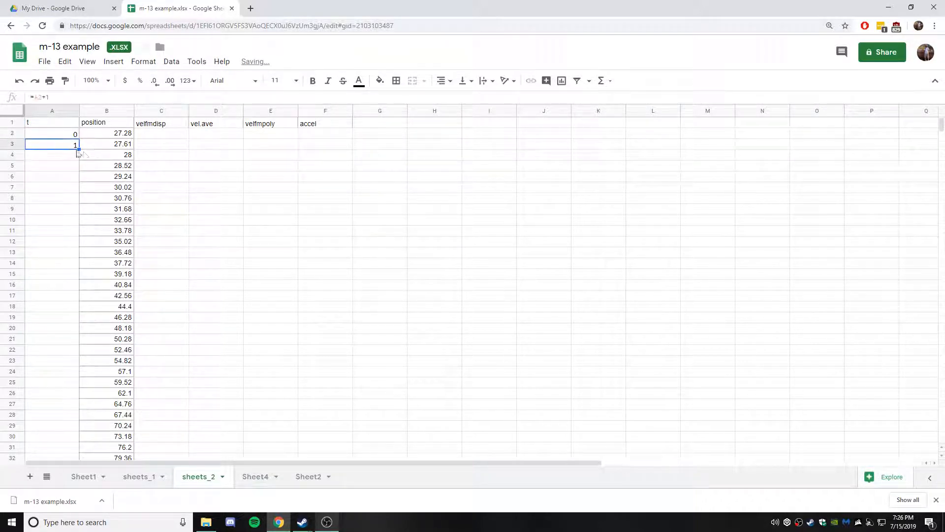
{"action": "left_click_drag", "start_coordinate": [78, 149], "coordinate": [84, 399]}
{"action": "scroll", "coordinate": [85, 394], "scroll_direction": "up", "scroll_amount": 6}
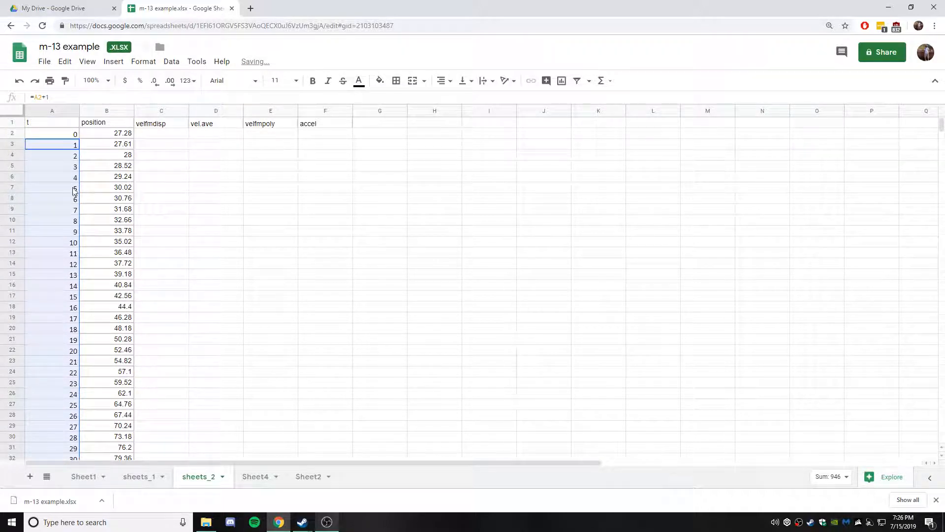
{"action": "scroll", "coordinate": [58, 397], "scroll_direction": "down", "scroll_amount": 7}
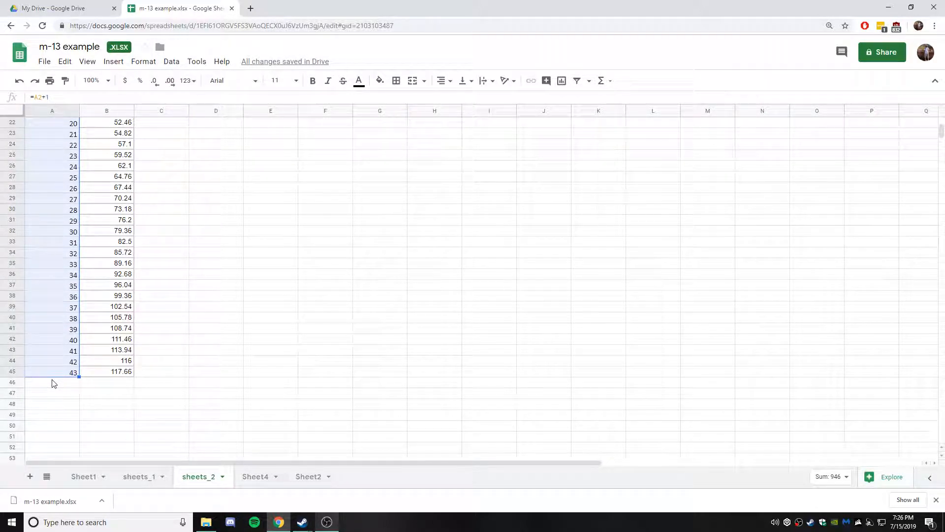
{"action": "scroll", "coordinate": [54, 384], "scroll_direction": "up", "scroll_amount": 7}
{"action": "left_click", "coordinate": [65, 180]}
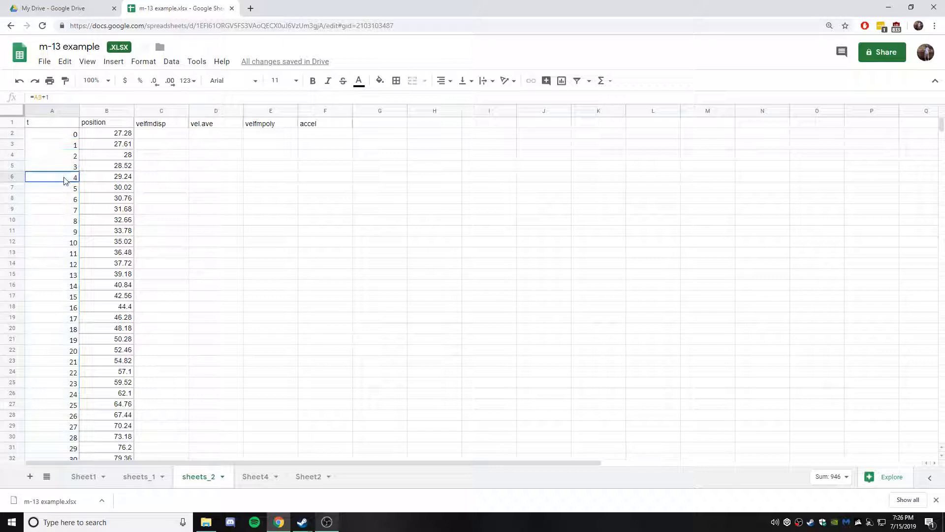
Enter the velocity formula =(B3-B2)*60 in C2 under velfmdisp.
{"action": "left_click", "coordinate": [164, 136]}
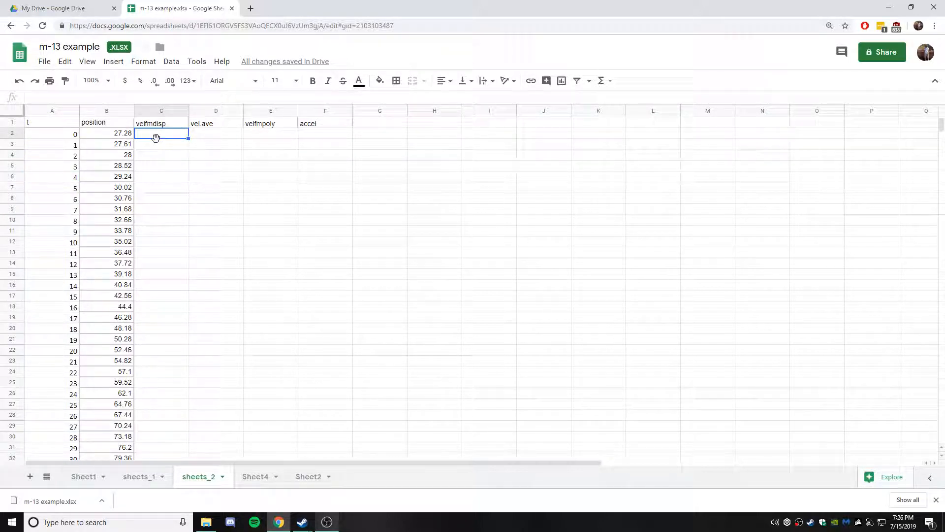
{"action": "type", "text": "="}
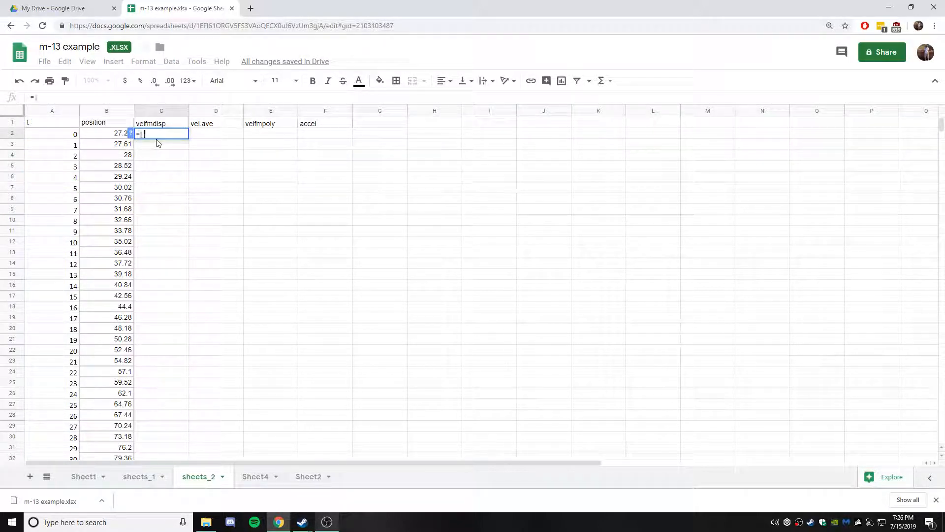
{"action": "type", "text": "(b3"}
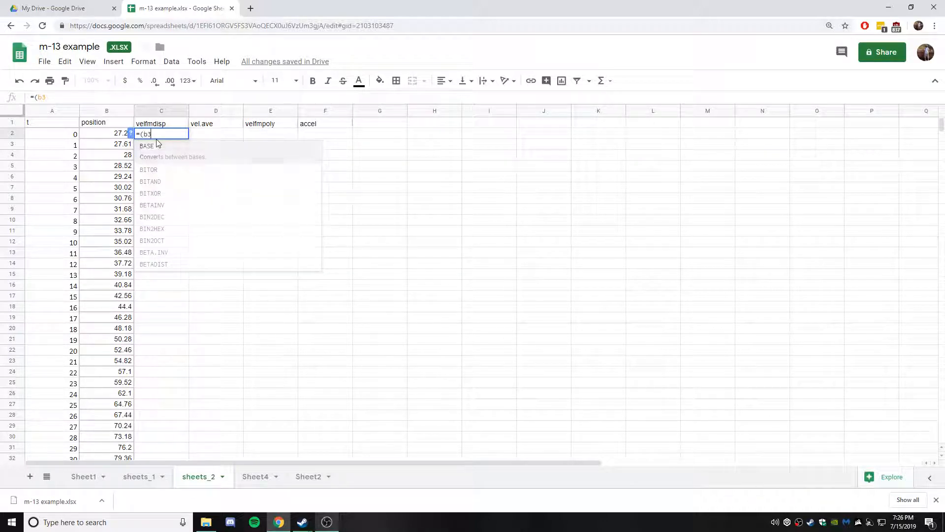
{"action": "type", "text": "-b2)"}
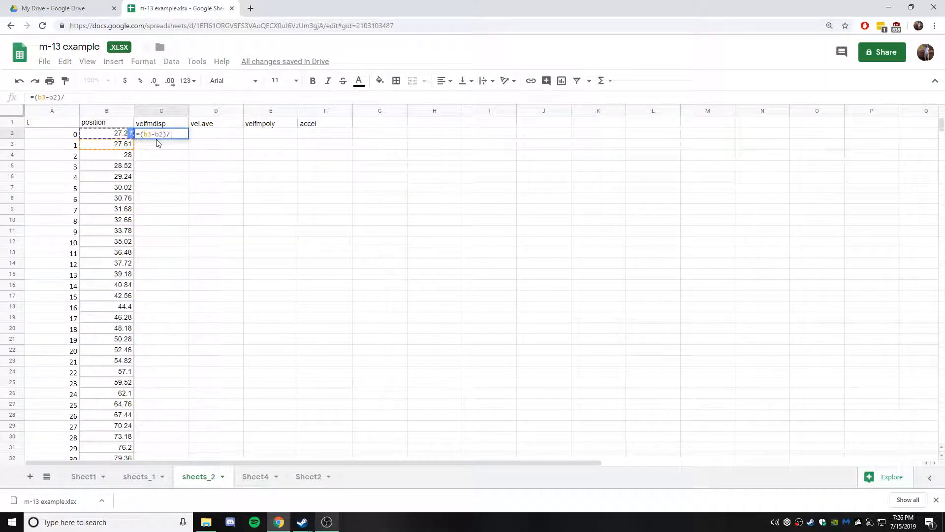
{"action": "type", "text": "*60"}
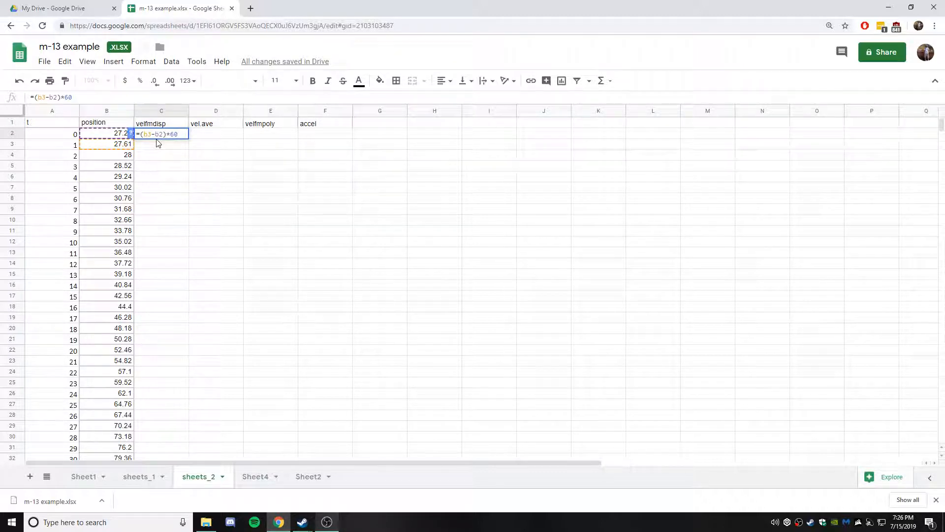
{"action": "key", "text": "Return"}
{"action": "left_click", "coordinate": [155, 135]}
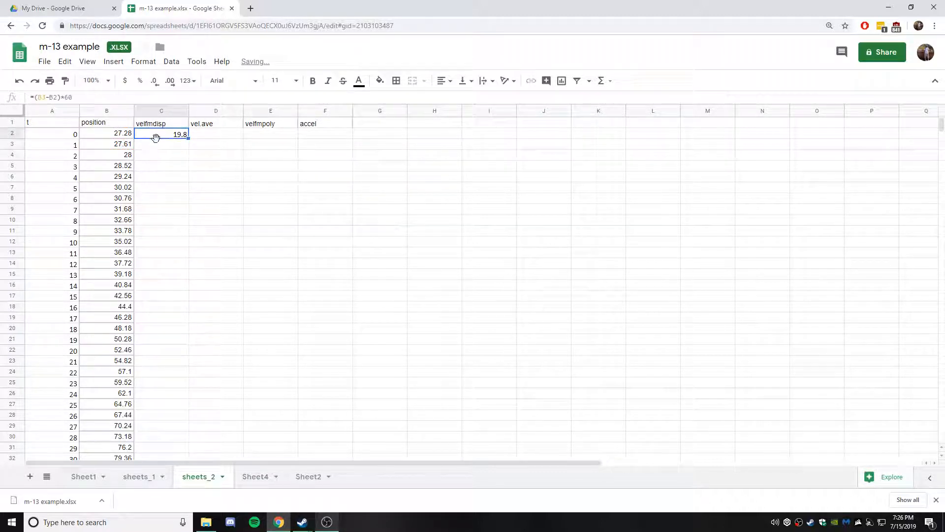
Enter the averaging formula =(C3+C2)/2 in D2 under vel.ave.
{"action": "left_click", "coordinate": [212, 134]}
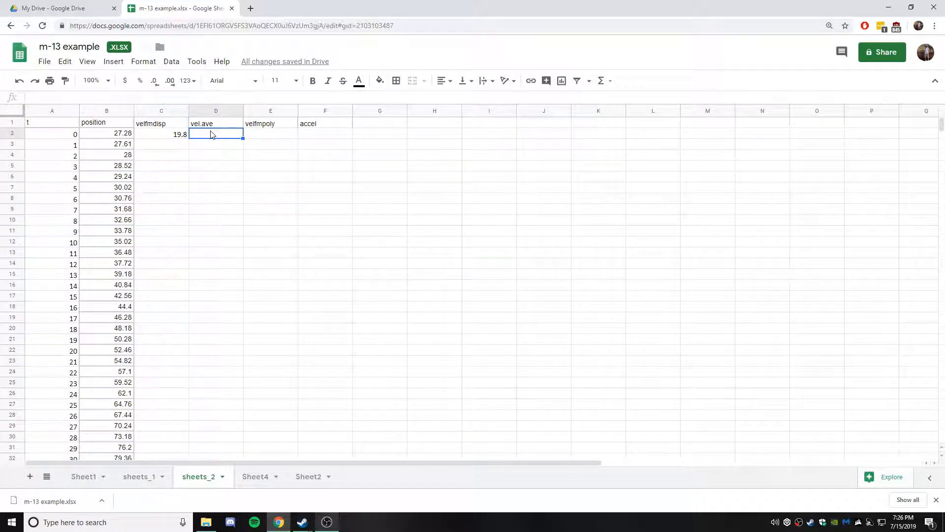
{"action": "type", "text": "="}
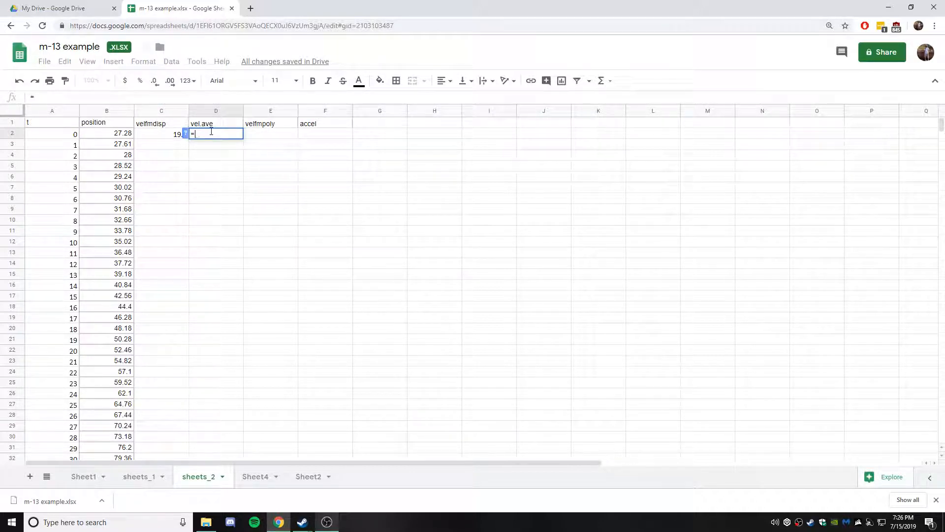
{"action": "type", "text": "(c3+c2"}
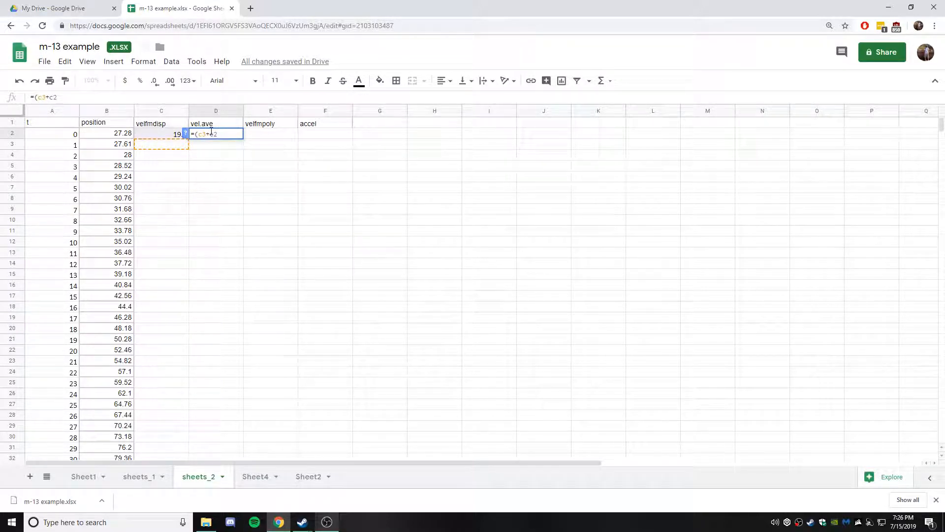
{"action": "type", "text": ")/2"}
{"action": "key", "text": "Return"}
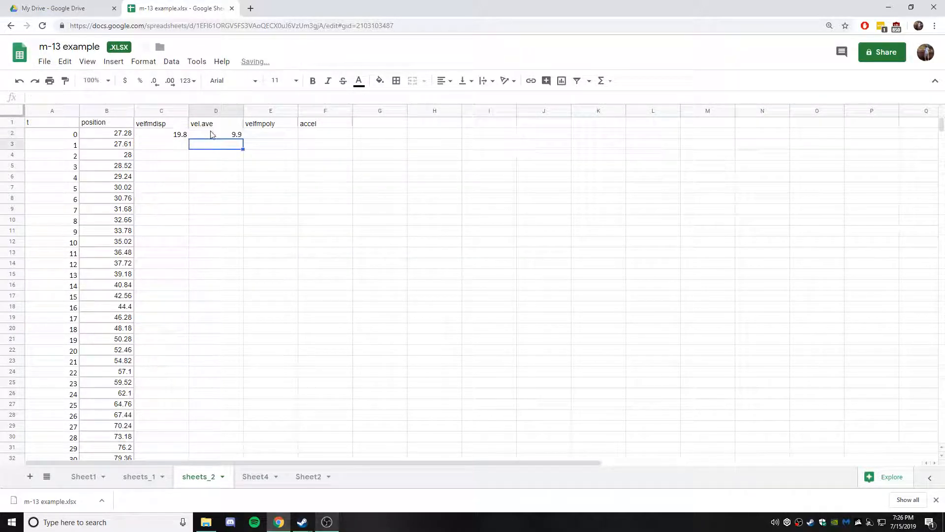
Try to fill the C2:D2 formulas down to row 24.
{"action": "left_click", "coordinate": [172, 137]}
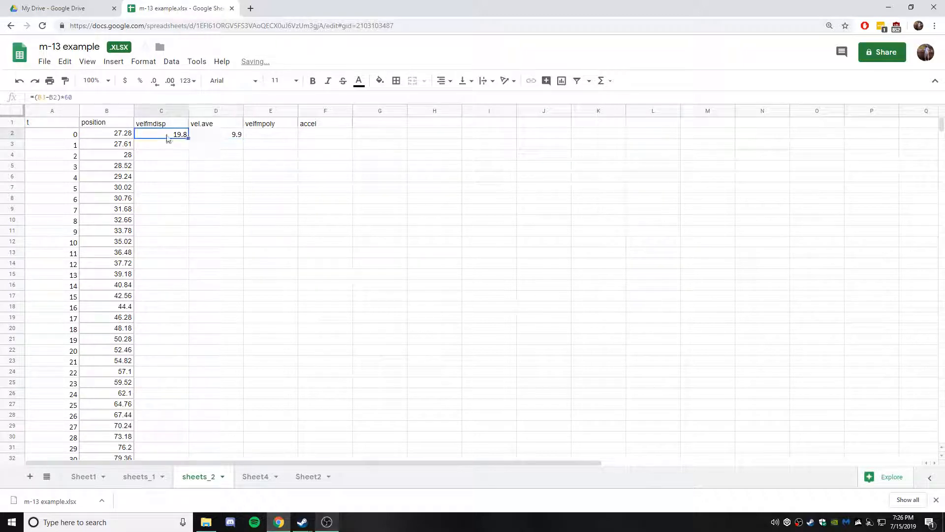
{"action": "left_click", "coordinate": [220, 138], "text": "shift"}
{"action": "left_click_drag", "start_coordinate": [243, 139], "coordinate": [214, 125]}
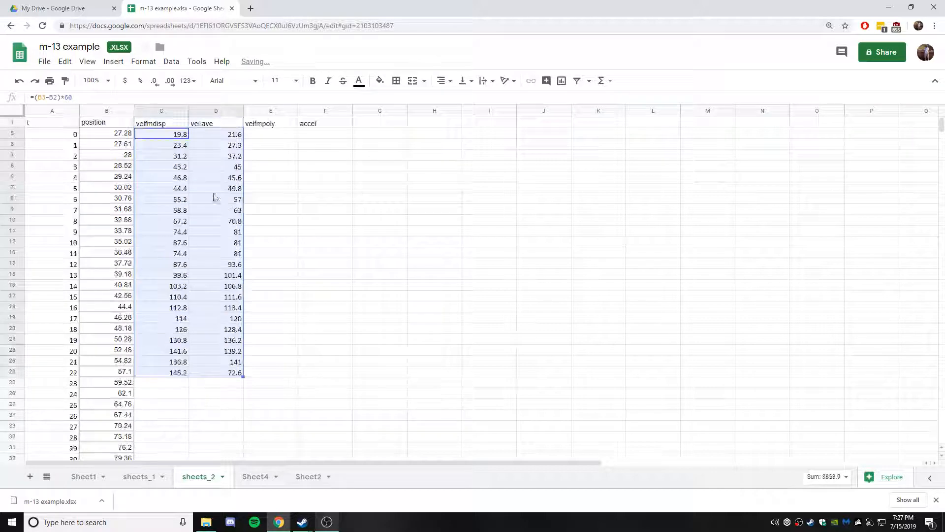
Clear the filled formulas in C3:D24, keeping only those in row 2.
{"action": "left_click", "coordinate": [231, 372]}
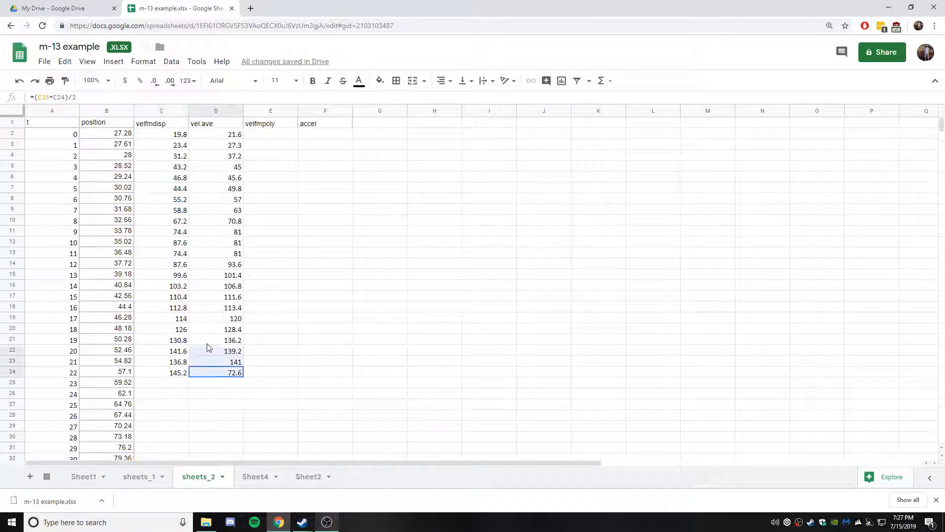
{"action": "left_click", "coordinate": [138, 145], "text": "shift"}
{"action": "key", "text": "Delete"}
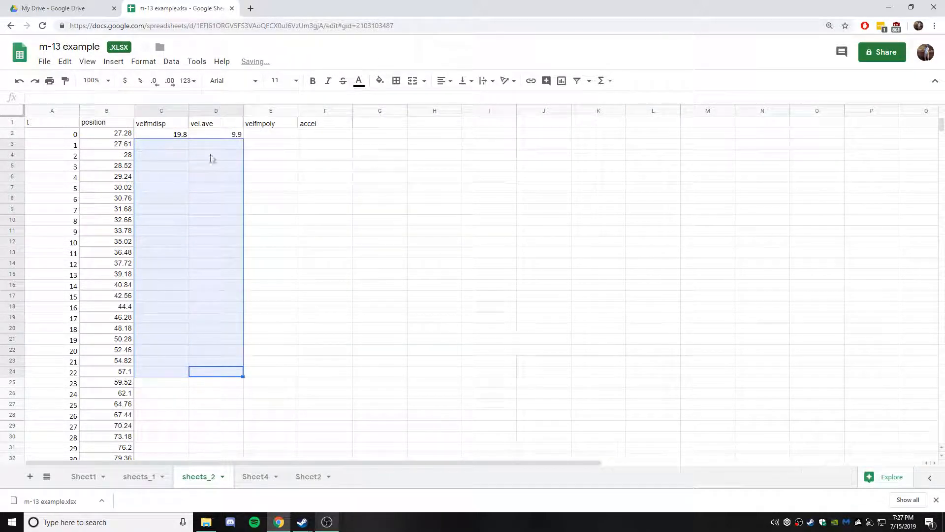
Fill the velfmdisp and vel.ave formulas from C2:D2 down to row 45.
{"action": "left_click", "coordinate": [171, 135]}
{"action": "left_click", "coordinate": [234, 133], "text": "shift"}
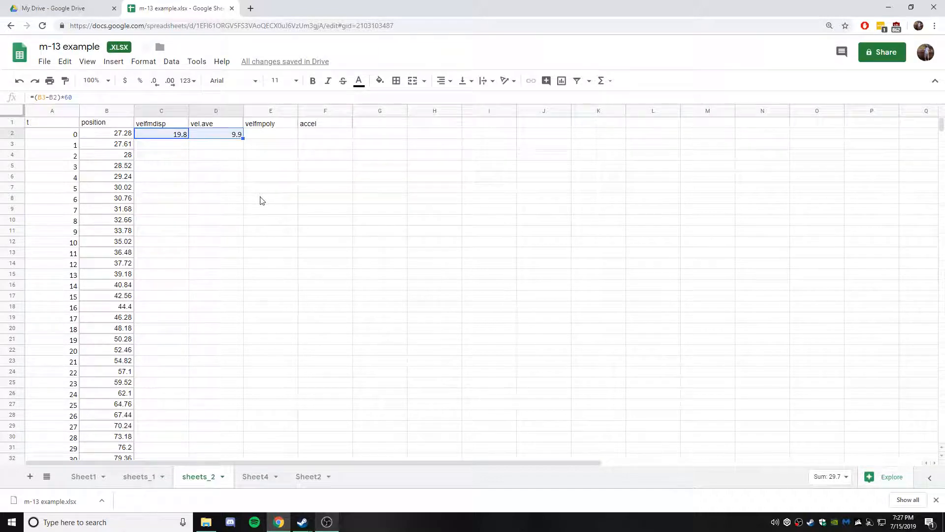
{"action": "left_click", "coordinate": [180, 139]}
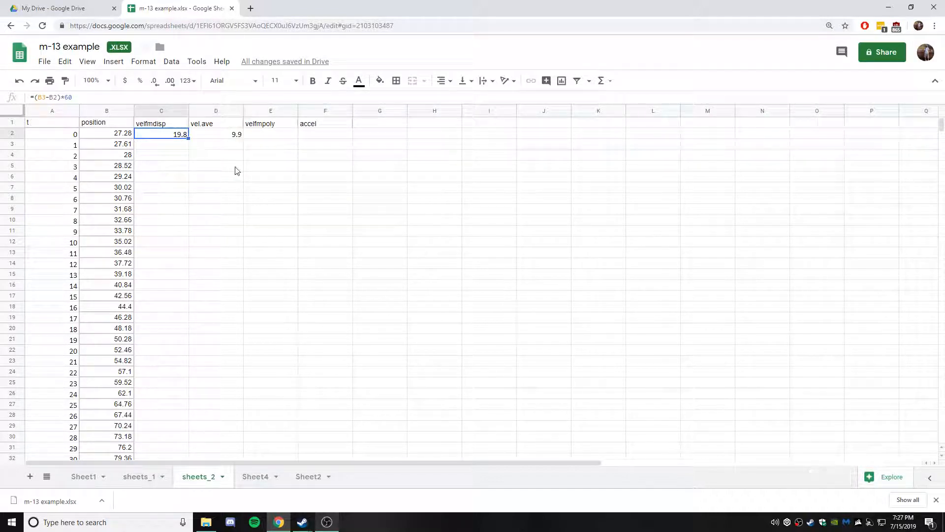
{"action": "left_click", "coordinate": [224, 136], "text": "shift"}
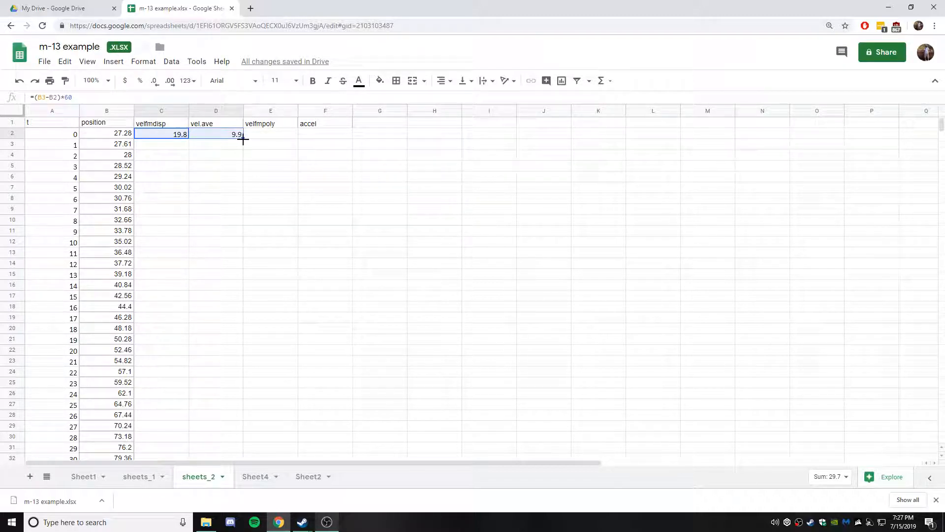
{"action": "left_click_drag", "start_coordinate": [243, 140], "coordinate": [234, 281]}
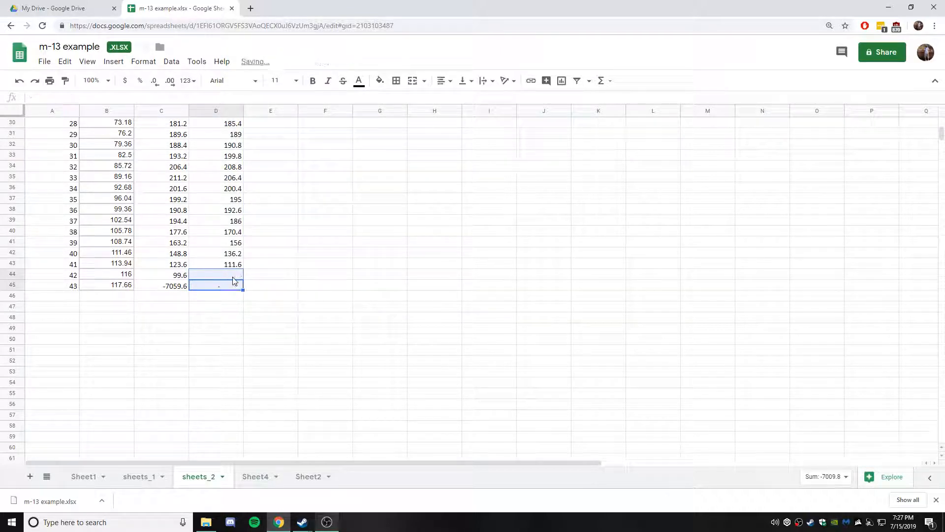
Clear the invalid end-of-data results in D44:D45 and C45.
{"action": "key", "text": "Delete"}
{"action": "left_click", "coordinate": [168, 290]}
{"action": "key", "text": "Delete"}
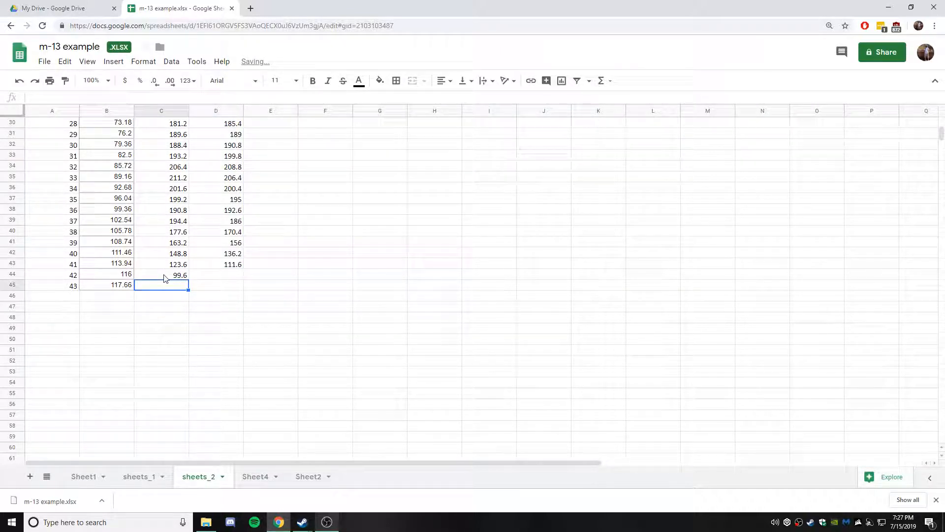
{"action": "scroll", "coordinate": [327, 314], "scroll_direction": "up", "scroll_amount": 10}
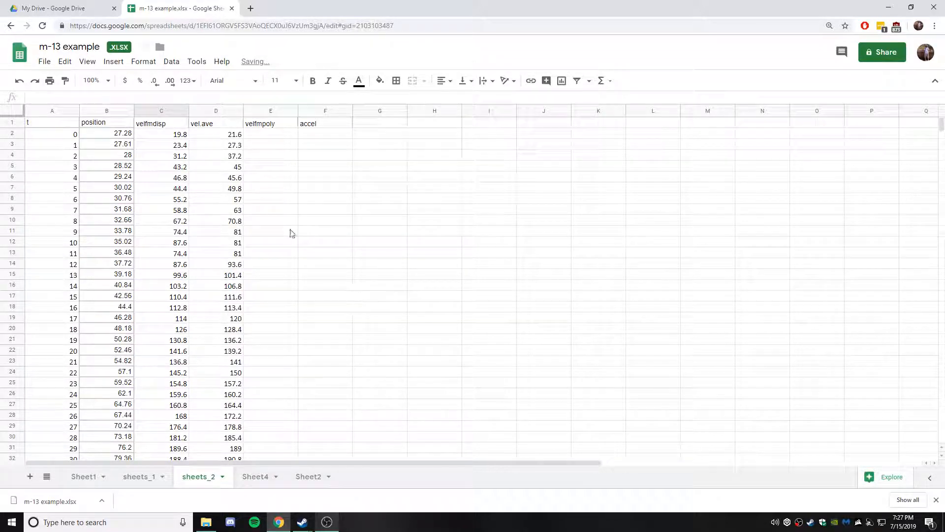
Insert a chart from the position and vel.ave columns.
{"action": "left_click", "coordinate": [266, 135]}
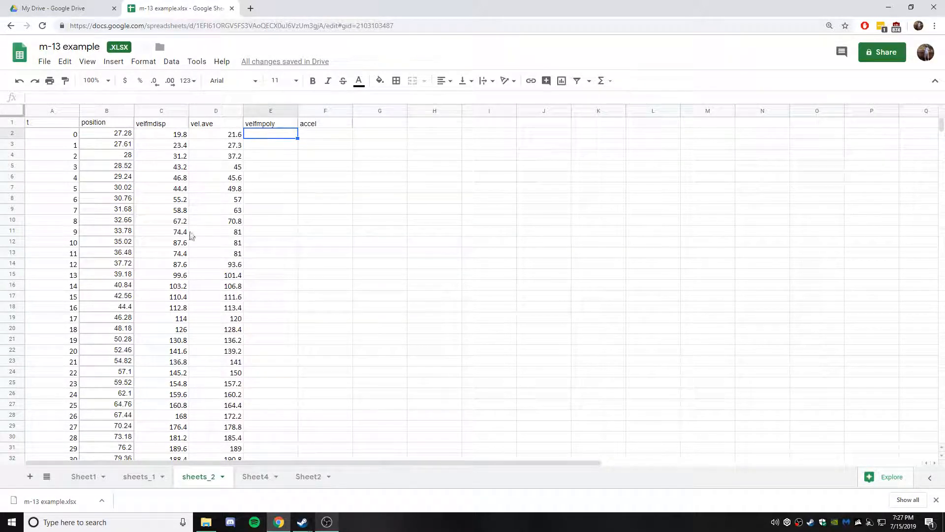
{"action": "left_click", "coordinate": [161, 114]}
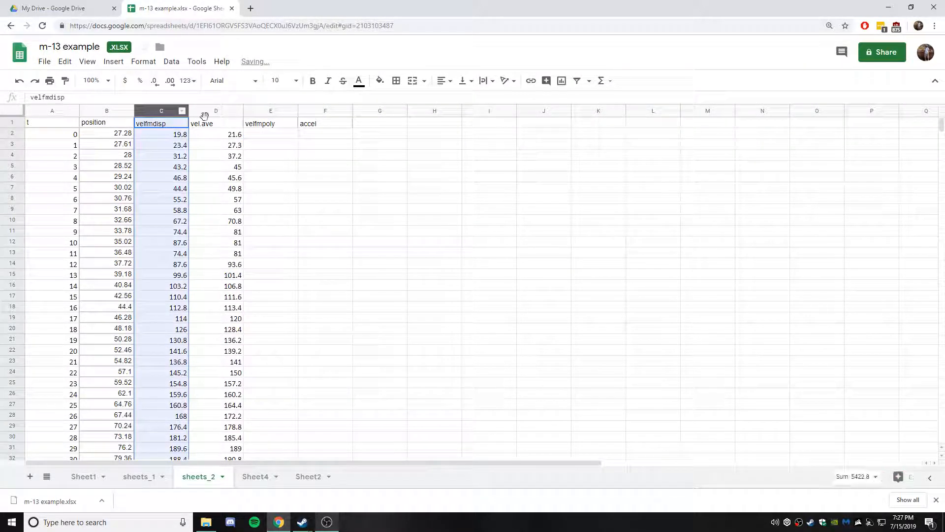
{"action": "left_click", "coordinate": [109, 111]}
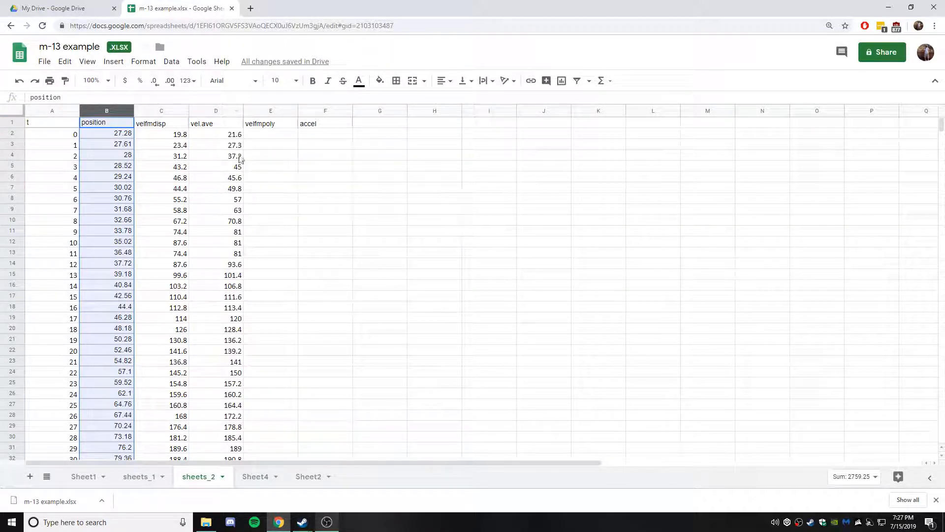
{"action": "left_click", "coordinate": [212, 114], "text": "ctrl"}
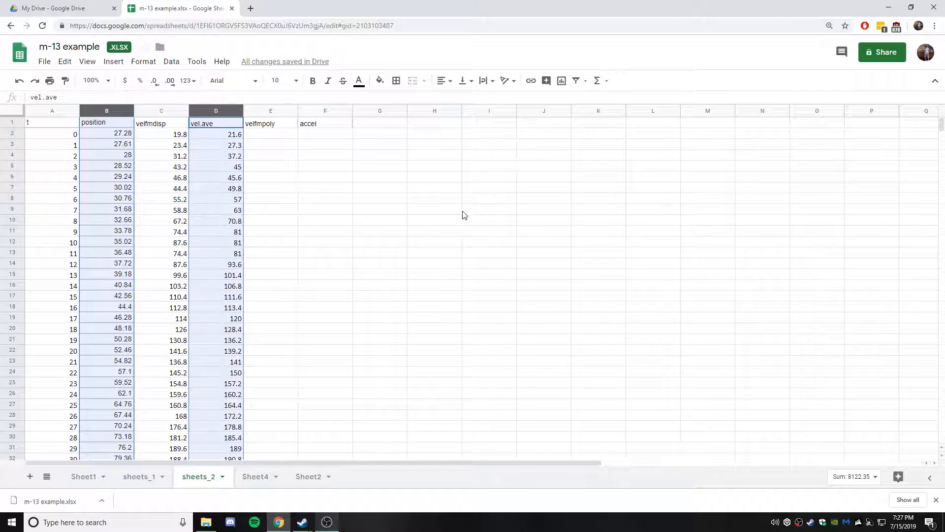
{"action": "left_click", "coordinate": [115, 62]}
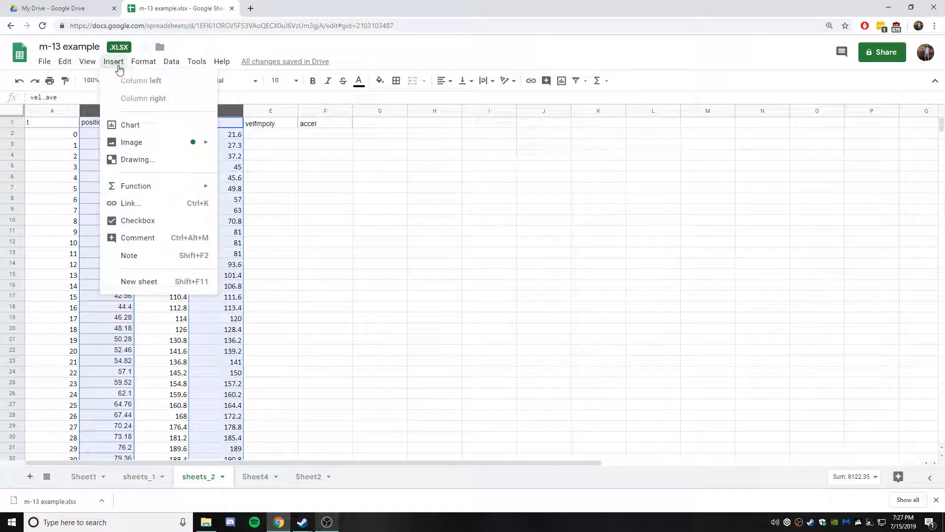
{"action": "left_click", "coordinate": [154, 130]}
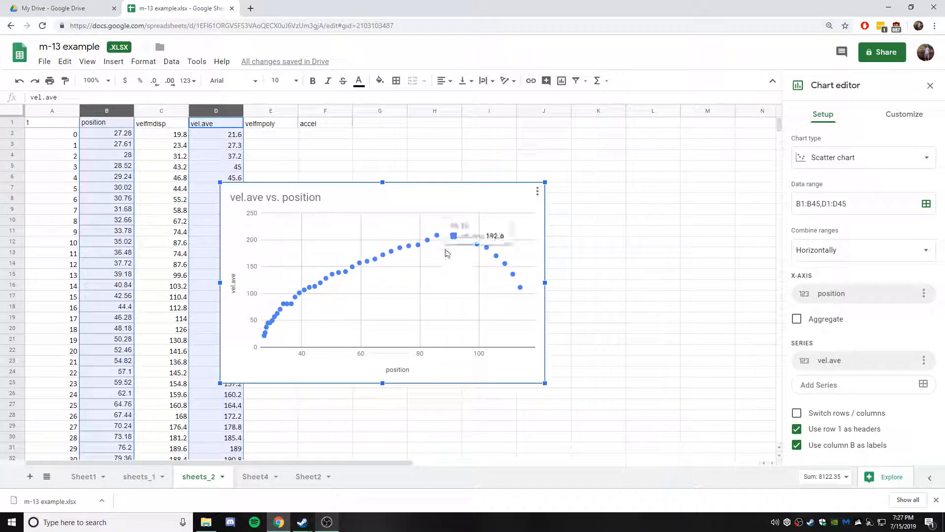
{"action": "double_click", "coordinate": [484, 204]}
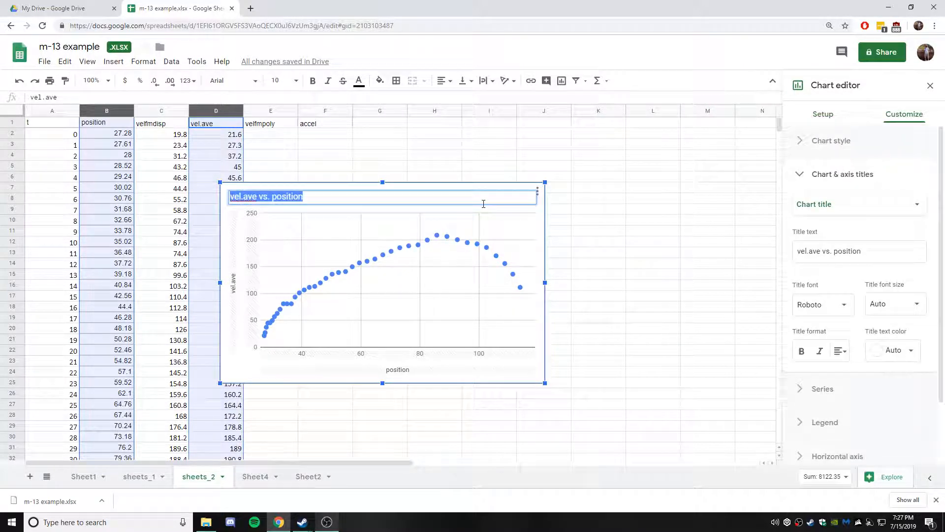
{"action": "key", "text": "BackSpace"}
{"action": "key", "text": "Escape"}
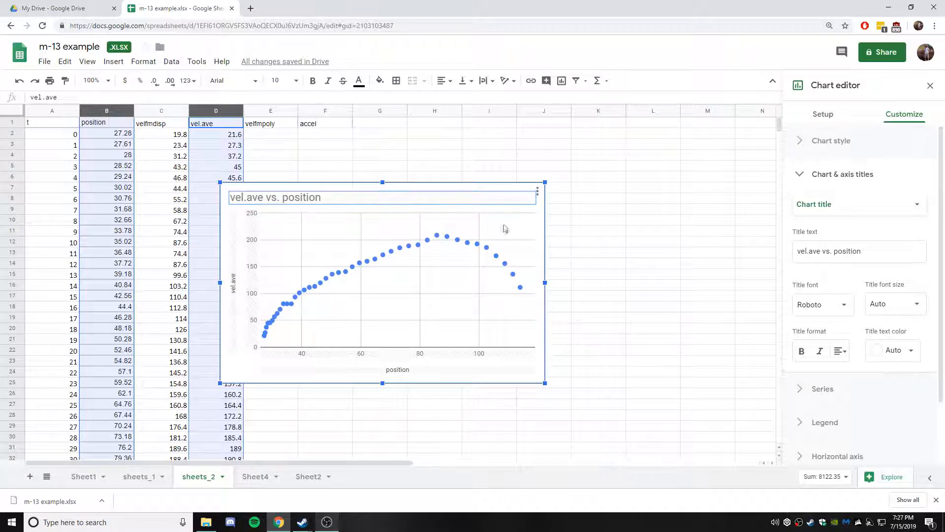
Delete the vel.ave vs. position chart from the sheet.
{"action": "left_click", "coordinate": [538, 213]}
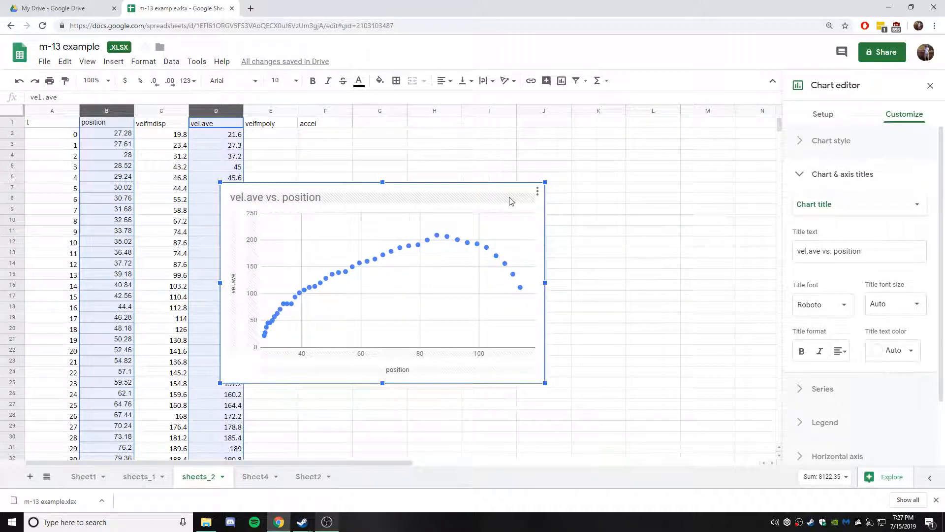
{"action": "left_click_drag", "start_coordinate": [491, 189], "coordinate": [564, 178]}
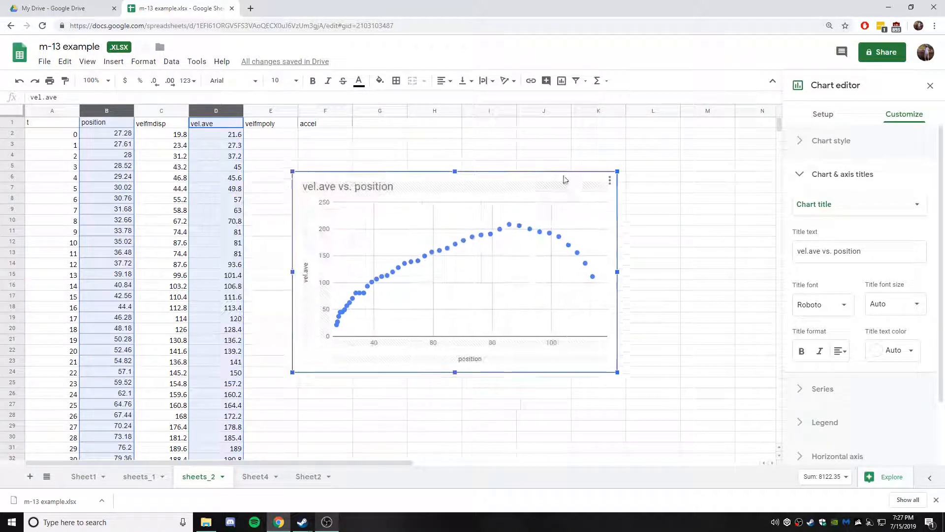
{"action": "left_click", "coordinate": [931, 85]}
{"action": "left_click", "coordinate": [576, 181]}
{"action": "key", "text": "Delete"}
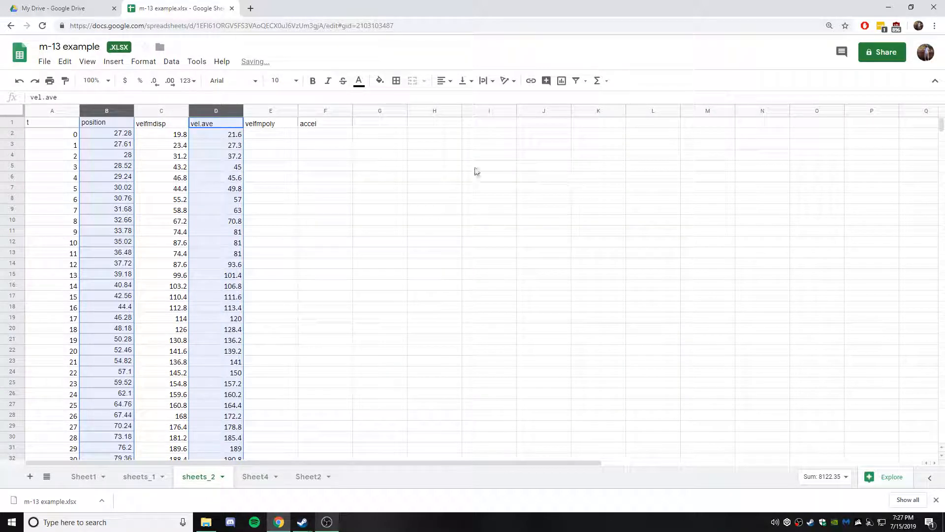
Insert a chart from the t, position and vel.ave columns.
{"action": "left_click", "coordinate": [58, 111]}
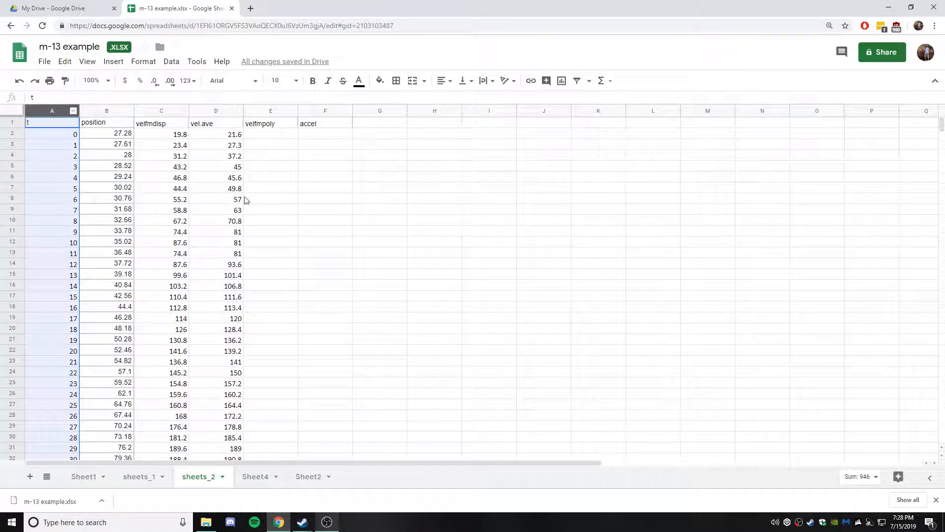
{"action": "left_click", "coordinate": [105, 112], "text": "ctrl"}
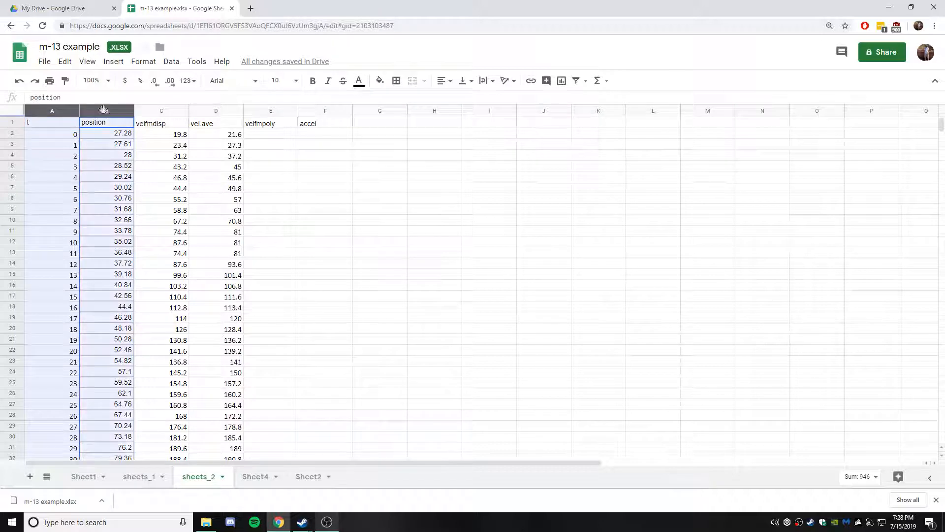
{"action": "left_click", "coordinate": [220, 112], "text": "ctrl"}
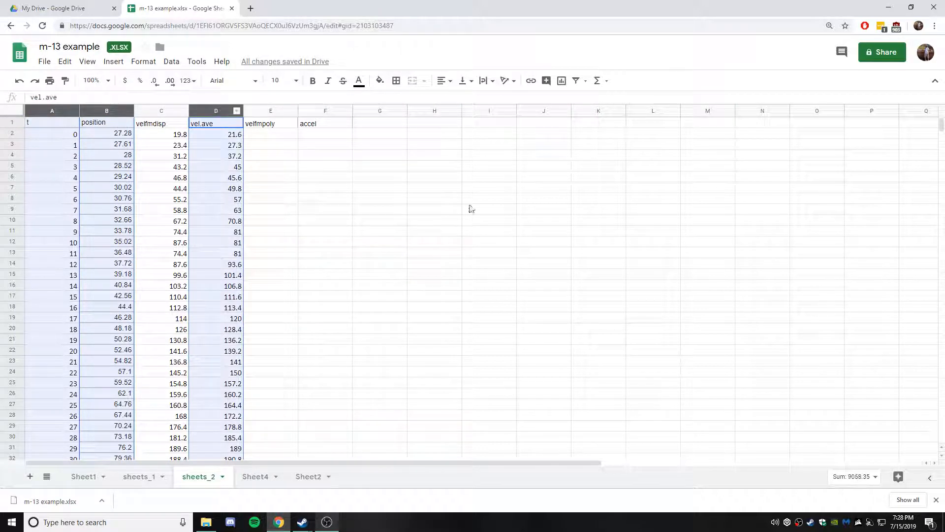
{"action": "left_click", "coordinate": [143, 62]}
{"action": "mouse_move", "coordinate": [114, 61]}
{"action": "left_click", "coordinate": [130, 124]}
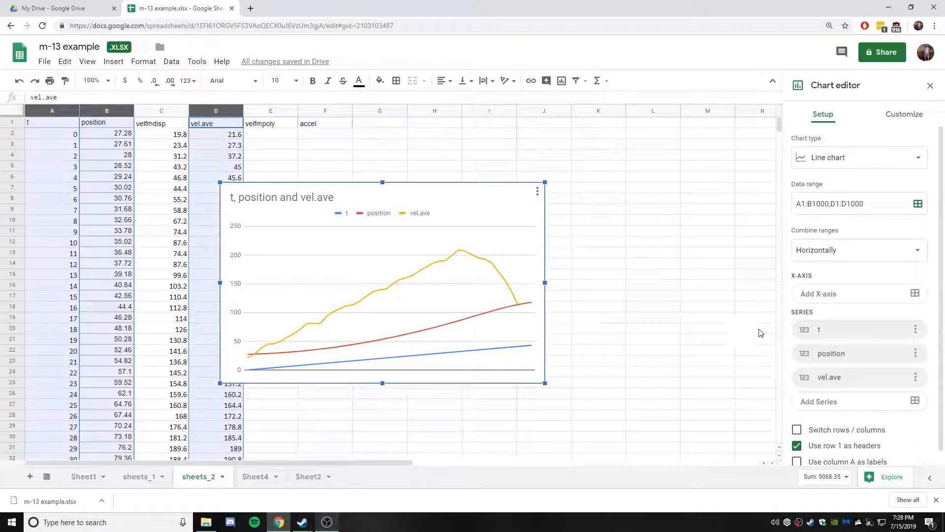
Remove t from the chart's series and use column A as the X-axis instead.
{"action": "left_click", "coordinate": [916, 329]}
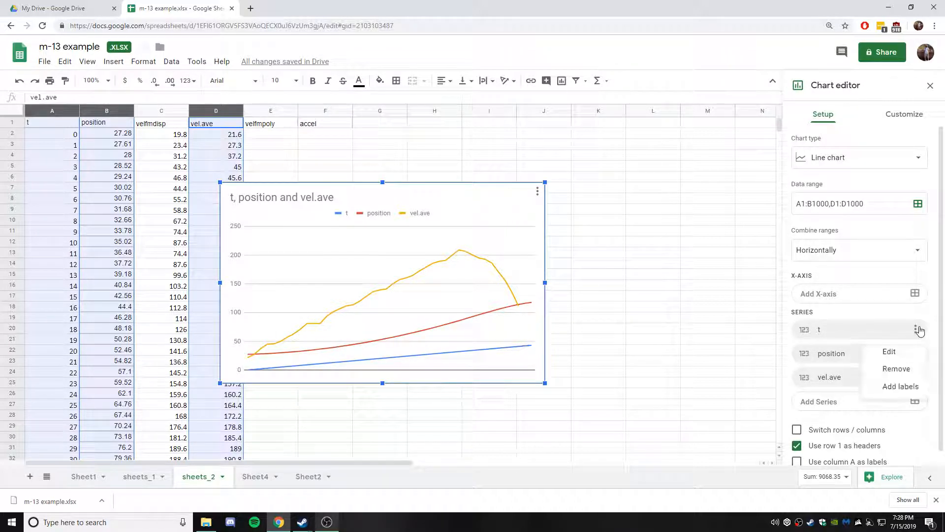
{"action": "left_click", "coordinate": [897, 368]}
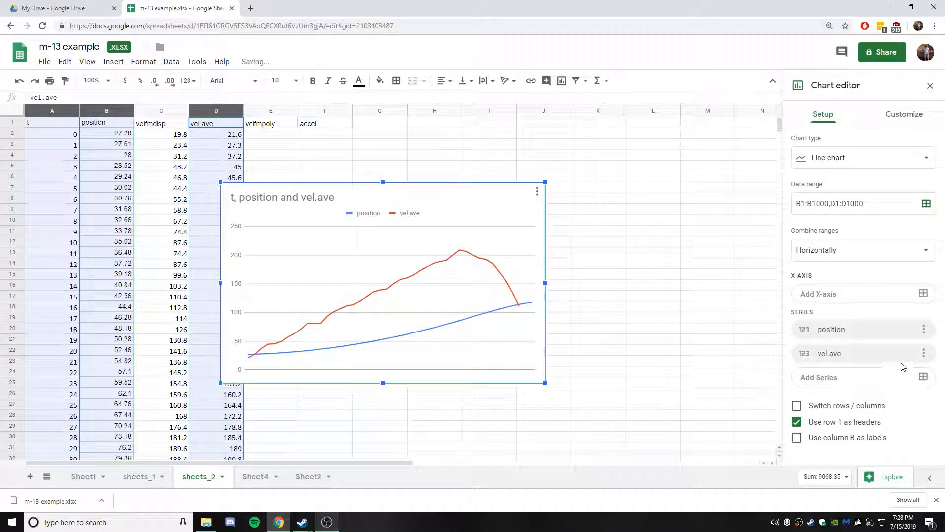
{"action": "left_click", "coordinate": [830, 294]}
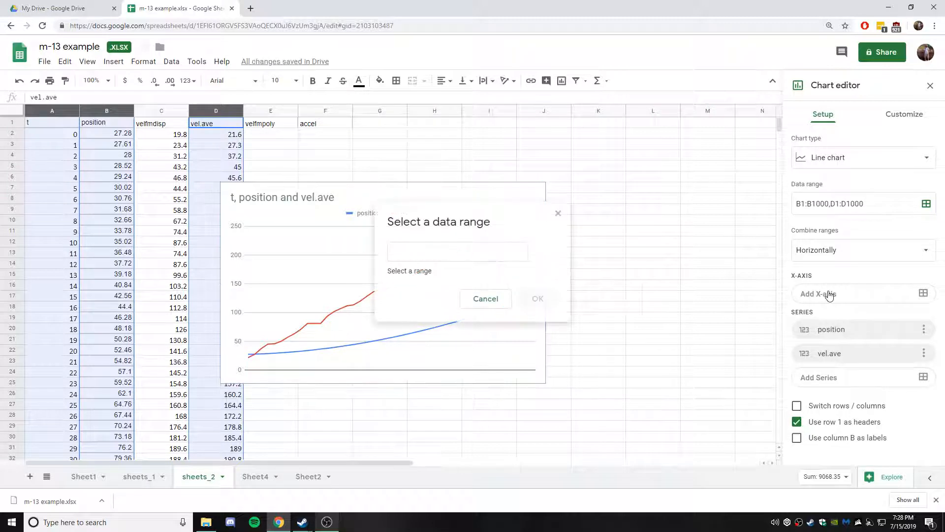
{"action": "left_click", "coordinate": [73, 110]}
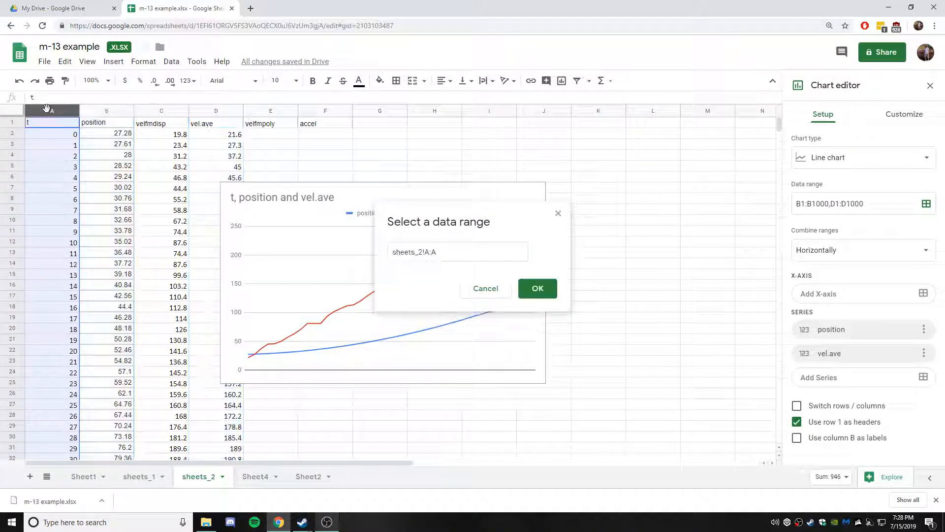
{"action": "left_click", "coordinate": [547, 295]}
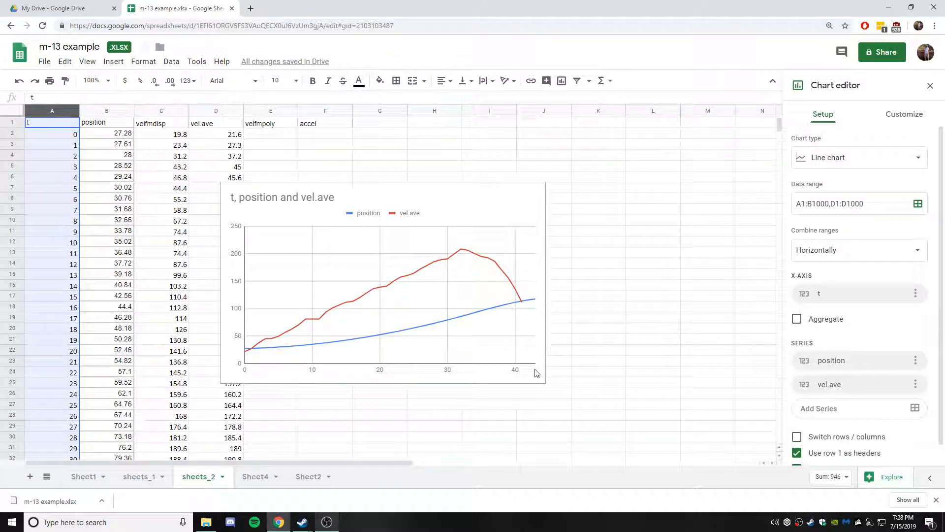
Change the chart type to a scatter chart.
{"action": "left_click", "coordinate": [863, 160]}
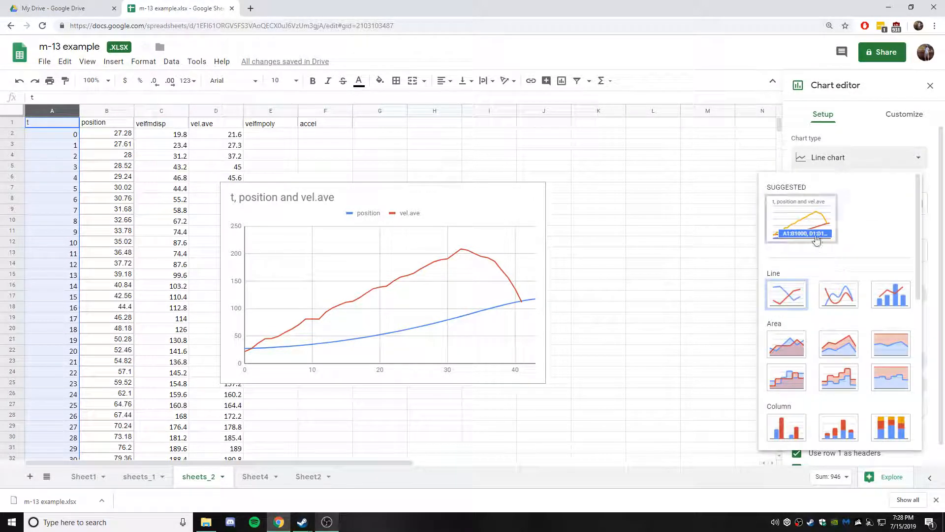
{"action": "scroll", "coordinate": [842, 390], "scroll_direction": "down", "scroll_amount": 3}
{"action": "scroll", "coordinate": [838, 389], "scroll_direction": "down", "scroll_amount": 2}
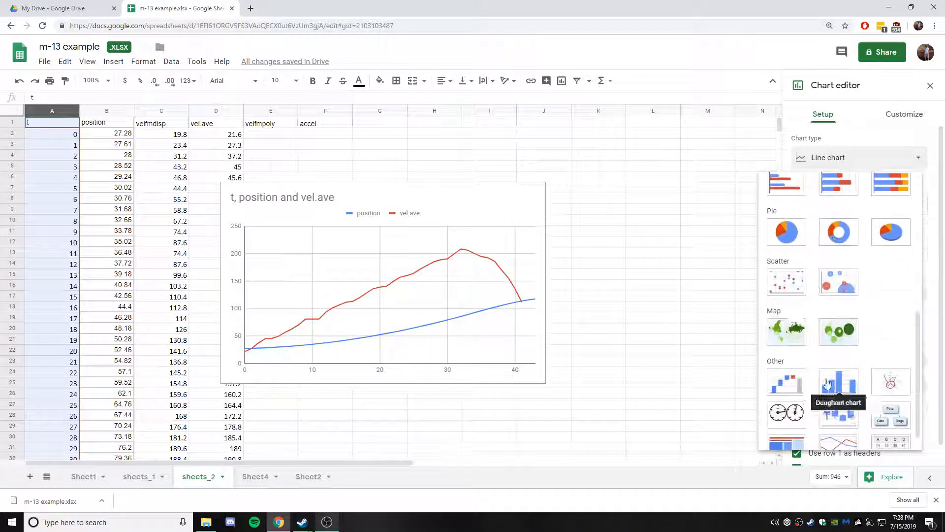
{"action": "left_click", "coordinate": [785, 272]}
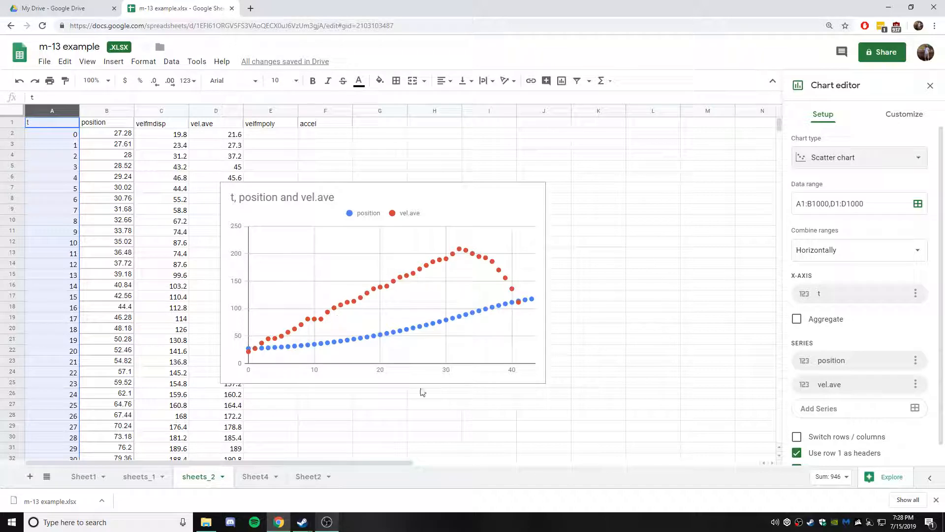
Move the chart up toward the data columns and enlarge it.
{"action": "left_click", "coordinate": [525, 380]}
{"action": "left_click_drag", "start_coordinate": [332, 195], "coordinate": [292, 153]}
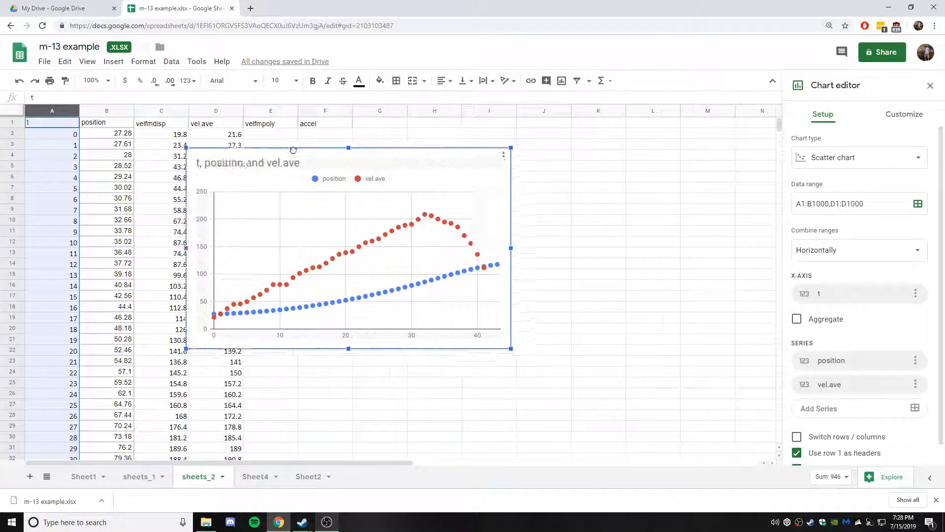
{"action": "left_click_drag", "start_coordinate": [506, 340], "coordinate": [623, 429]}
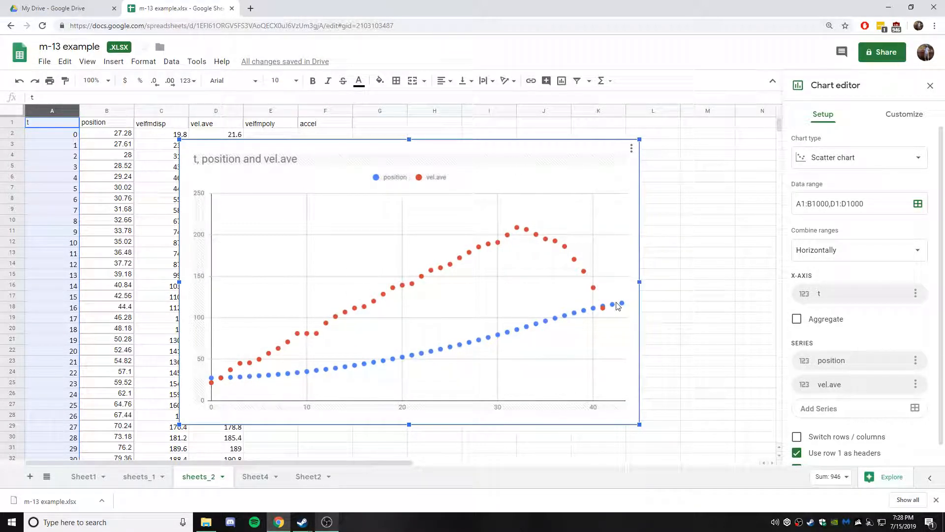
Add a trendline to the chart's vel.ave series.
{"action": "left_click", "coordinate": [898, 122]}
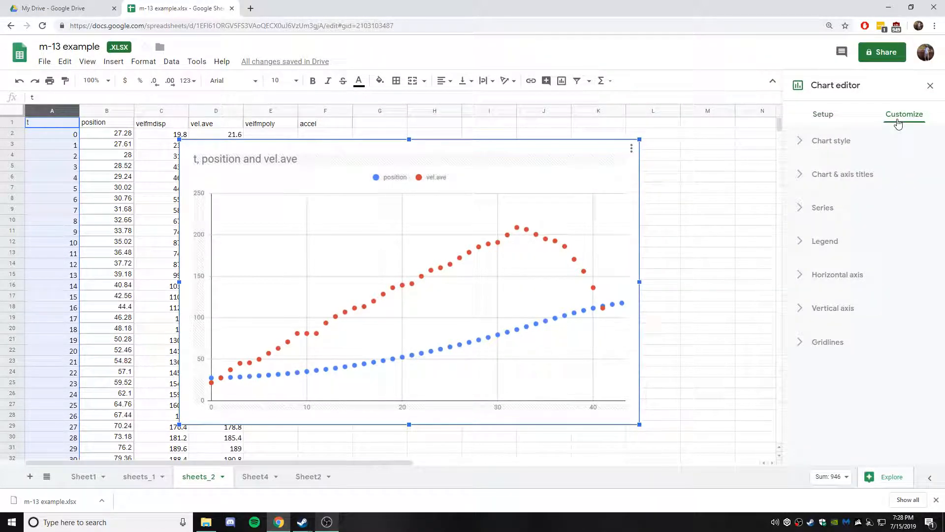
{"action": "left_click", "coordinate": [855, 212]}
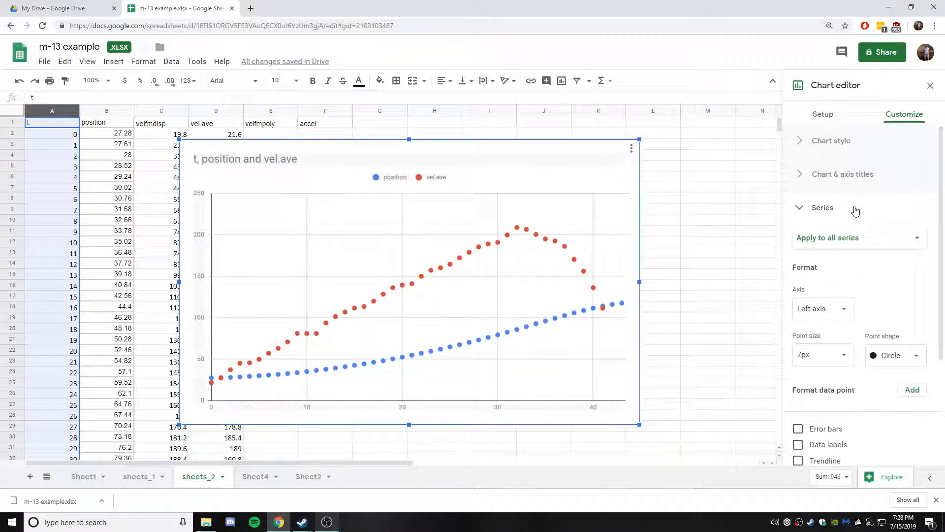
{"action": "left_click", "coordinate": [864, 239]}
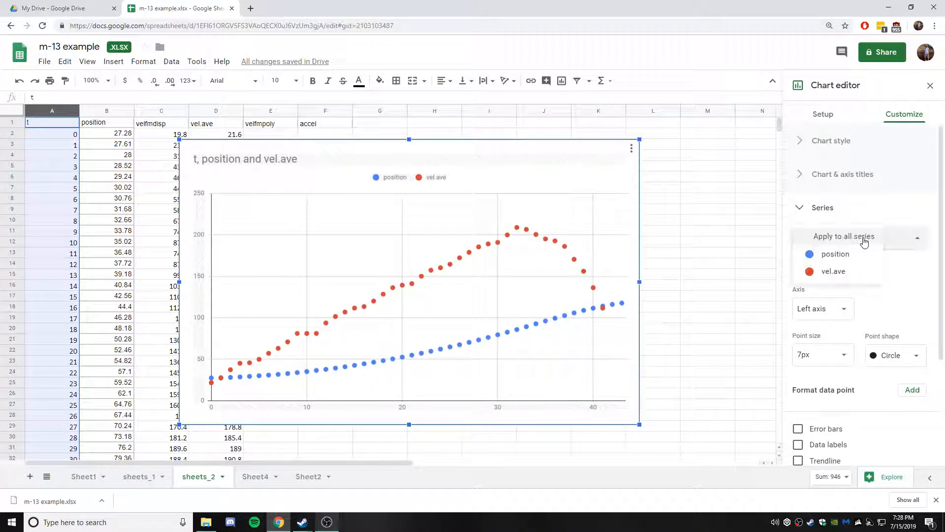
{"action": "left_click", "coordinate": [855, 278]}
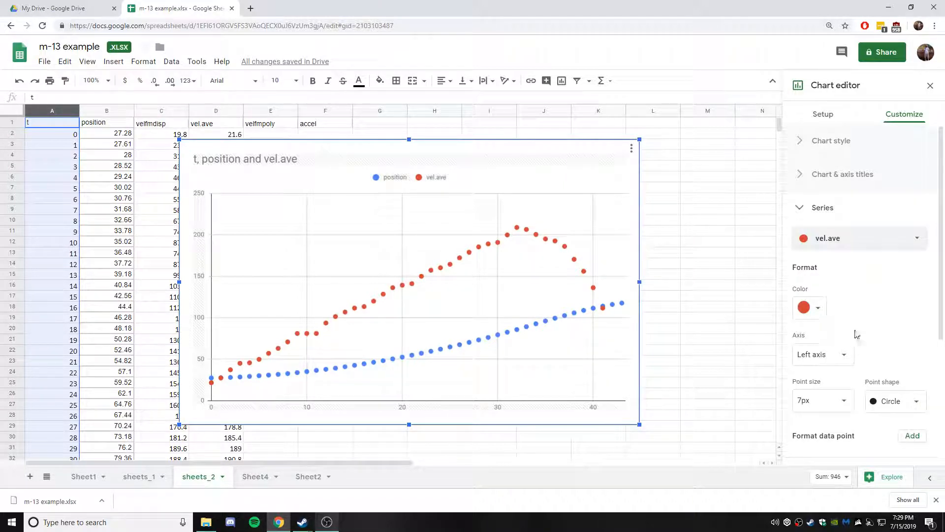
{"action": "scroll", "coordinate": [861, 335], "scroll_direction": "down", "scroll_amount": 2}
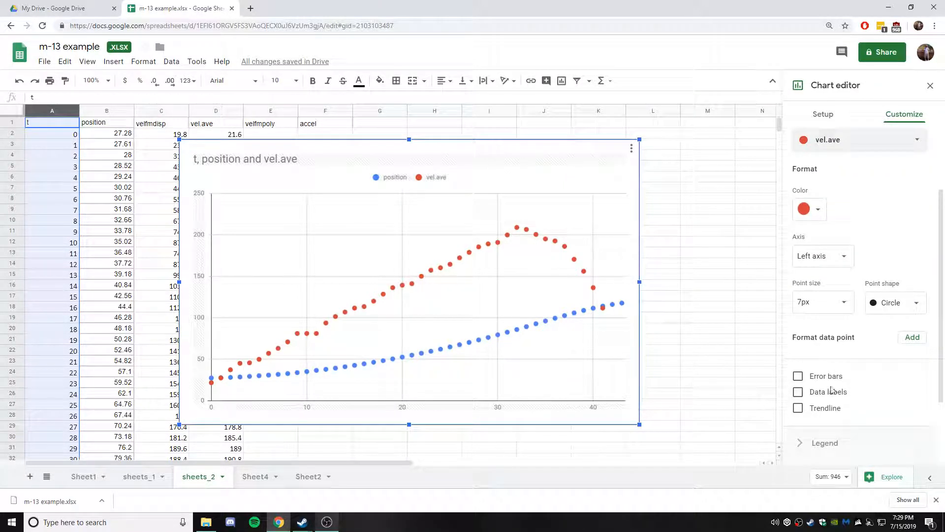
{"action": "left_click", "coordinate": [812, 409]}
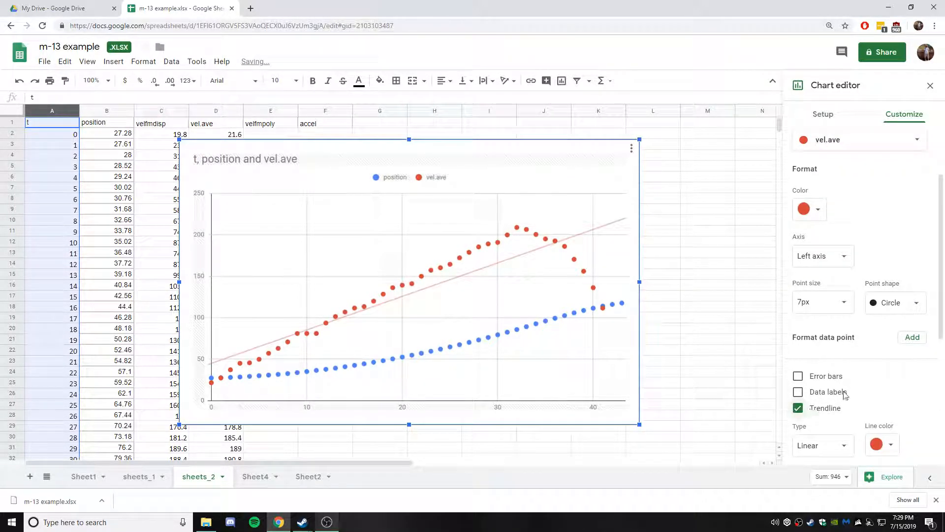
Change the vel.ave trendline to polynomial, trying degree 4 and settling on degree 6.
{"action": "scroll", "coordinate": [876, 400], "scroll_direction": "down", "scroll_amount": 1}
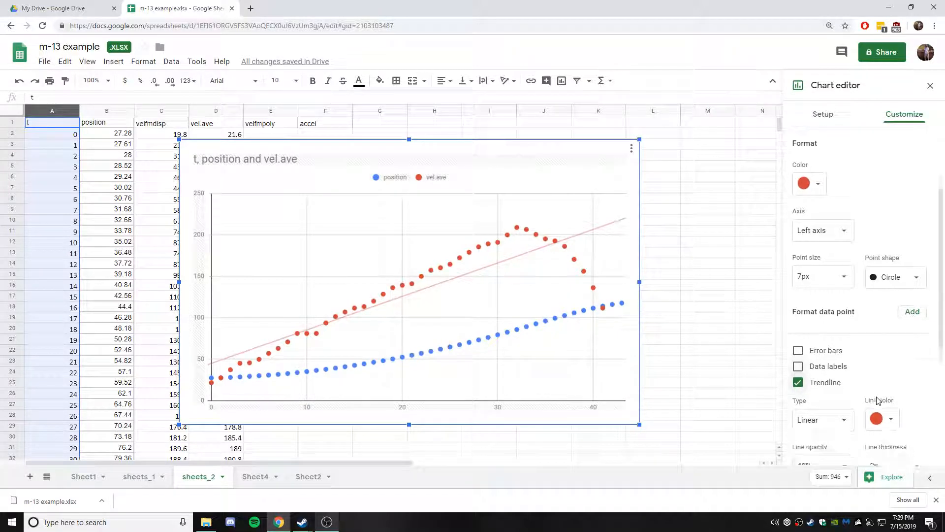
{"action": "left_click", "coordinate": [832, 400]}
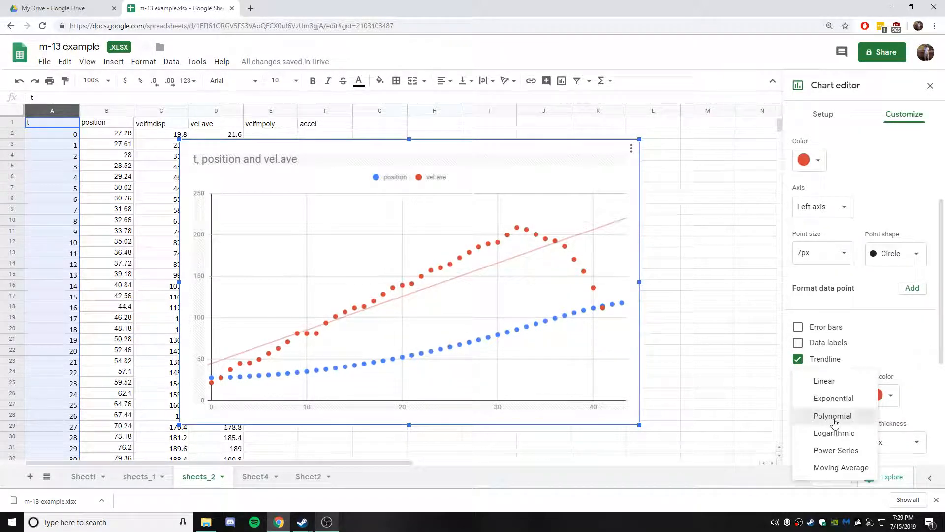
{"action": "left_click", "coordinate": [834, 416]}
{"action": "scroll", "coordinate": [859, 406], "scroll_direction": "down", "scroll_amount": 1}
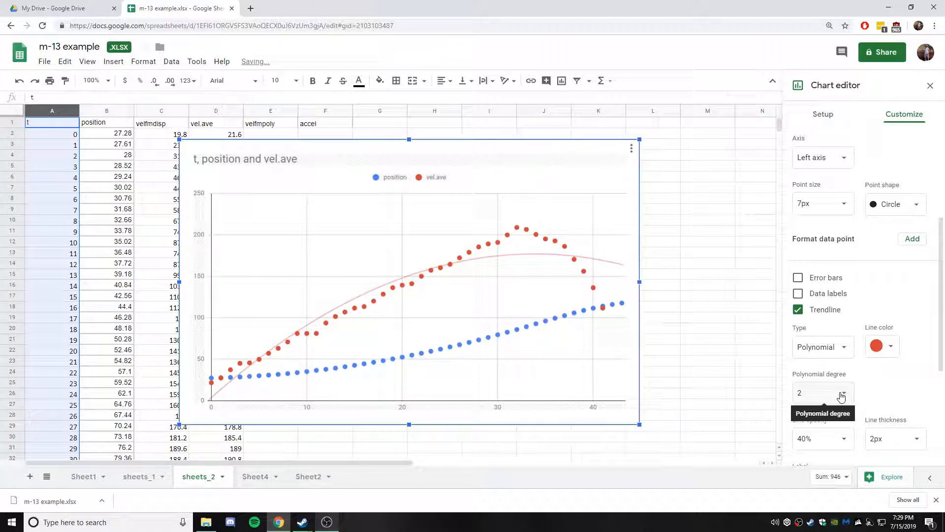
{"action": "left_click", "coordinate": [846, 397]}
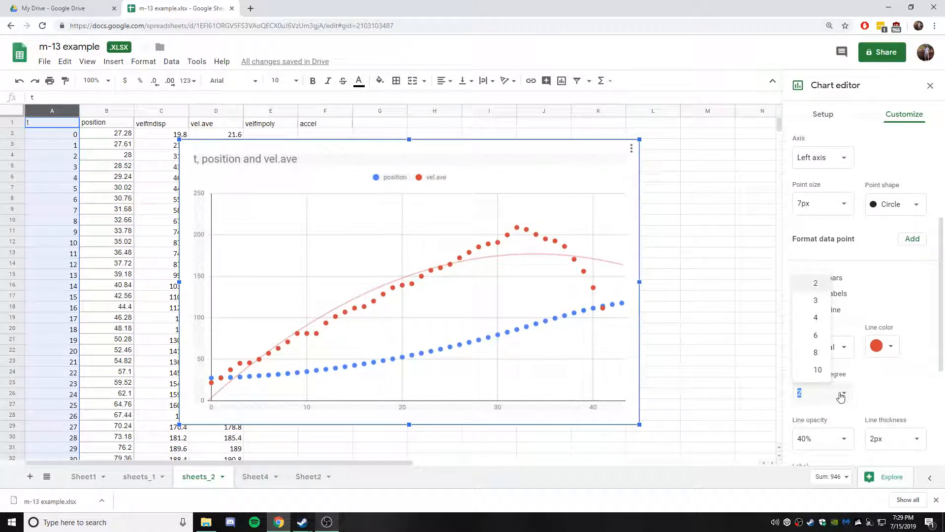
{"action": "left_click", "coordinate": [820, 319]}
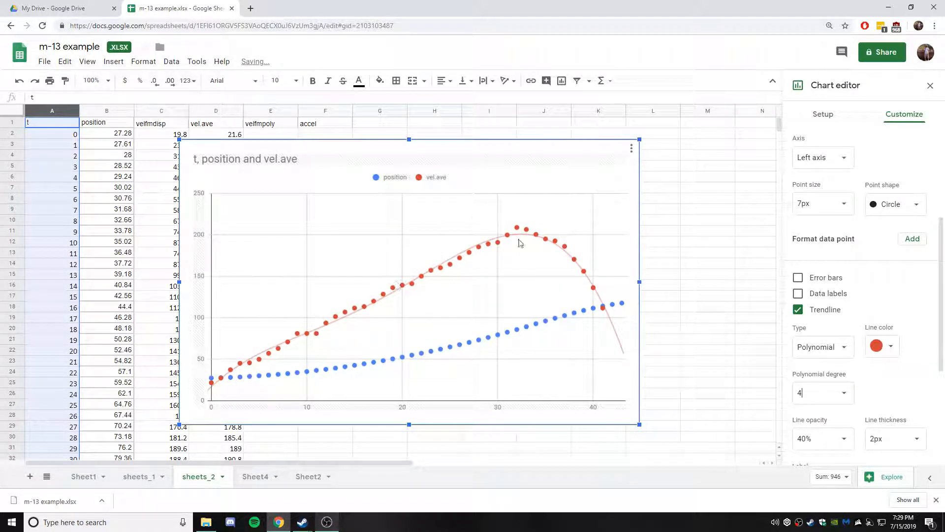
{"action": "left_click", "coordinate": [823, 402]}
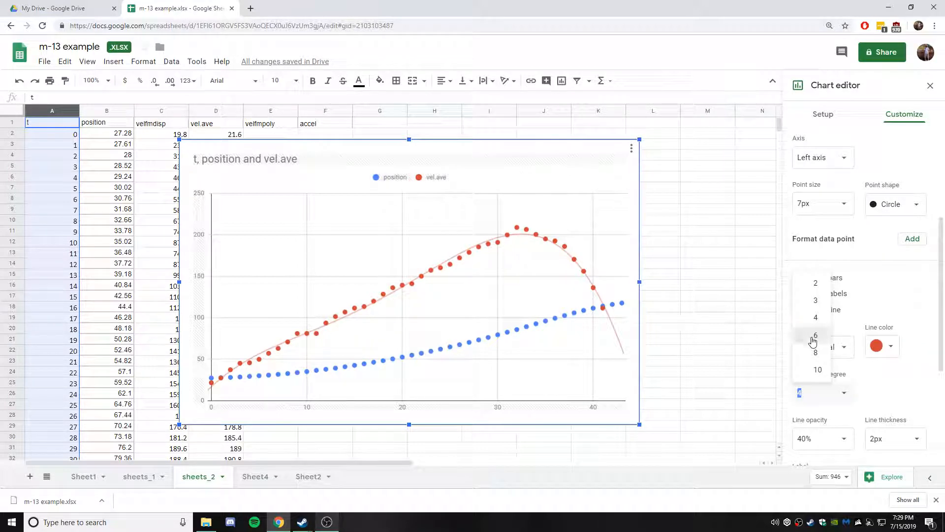
{"action": "left_click", "coordinate": [810, 351]}
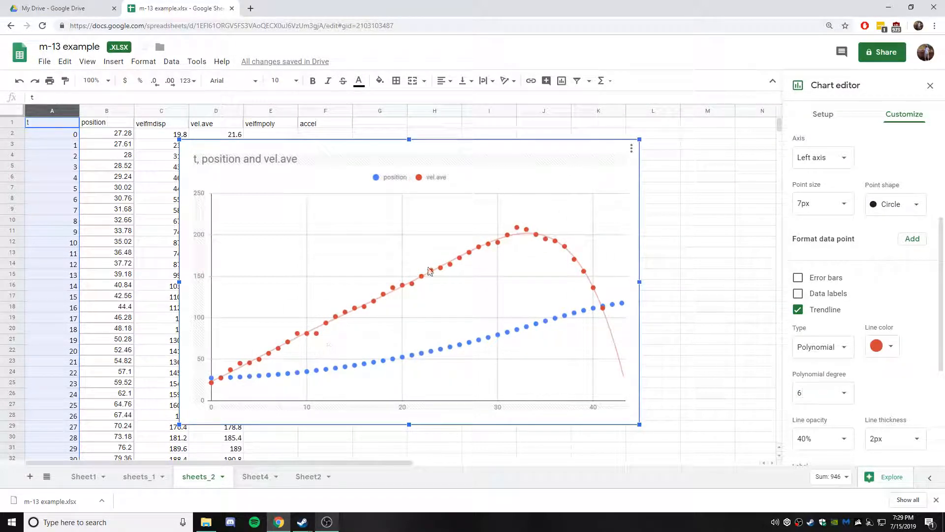
Label the trendline with its equation and move the chart clear of cell E2 in the velfmpoly column.
{"action": "scroll", "coordinate": [873, 375], "scroll_direction": "down", "scroll_amount": 2}
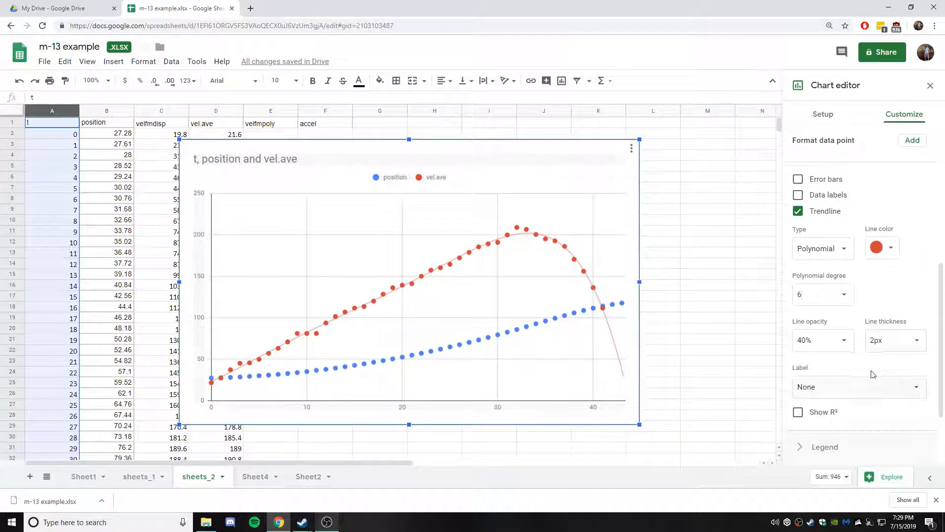
{"action": "left_click", "coordinate": [848, 391]}
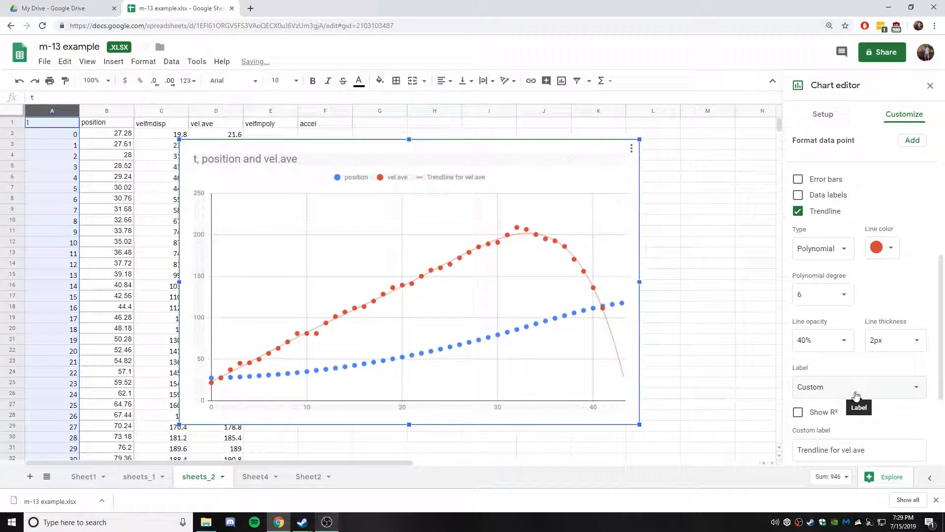
{"action": "left_click", "coordinate": [838, 391]}
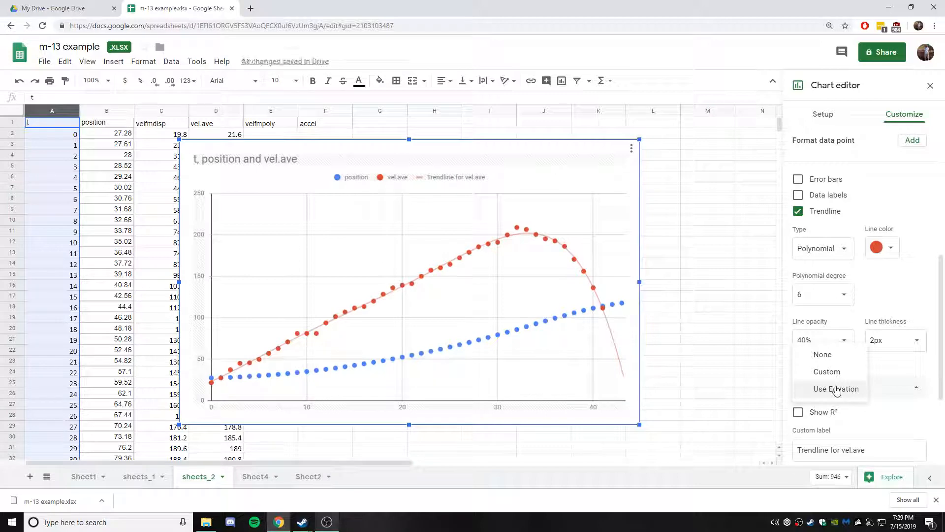
{"action": "left_click", "coordinate": [836, 389]}
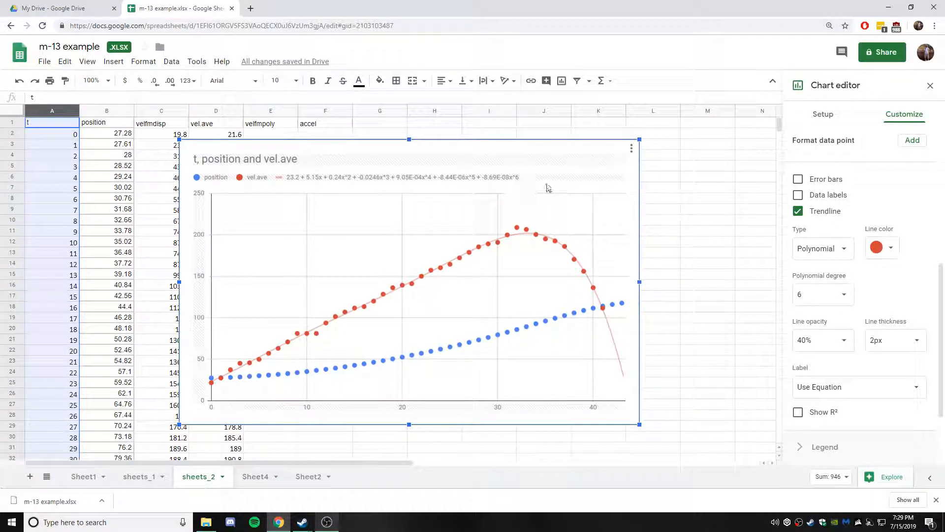
{"action": "left_click_drag", "start_coordinate": [495, 156], "coordinate": [607, 155]}
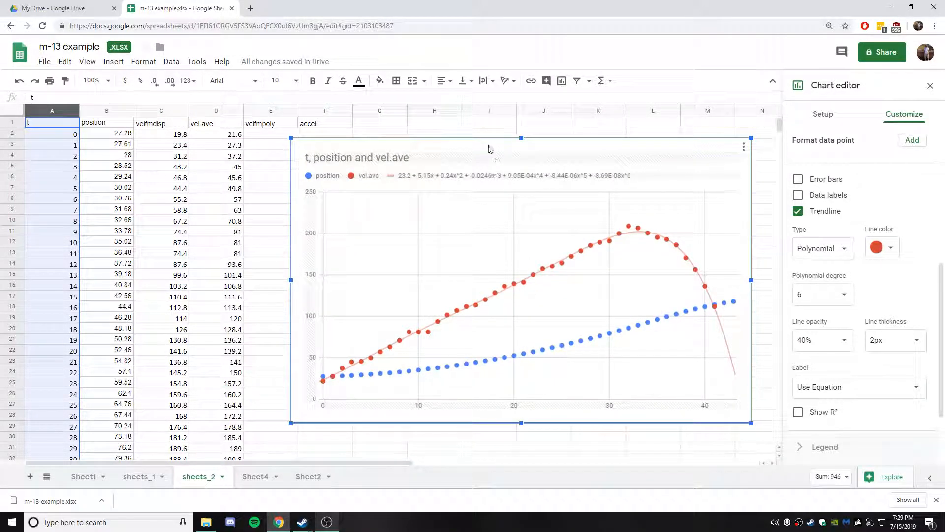
{"action": "left_click_drag", "start_coordinate": [489, 146], "coordinate": [487, 167]}
Start the trendline formula in cell E2 with the constant and linear terms, =23.2+5.15*a2.
{"action": "left_click", "coordinate": [283, 136]}
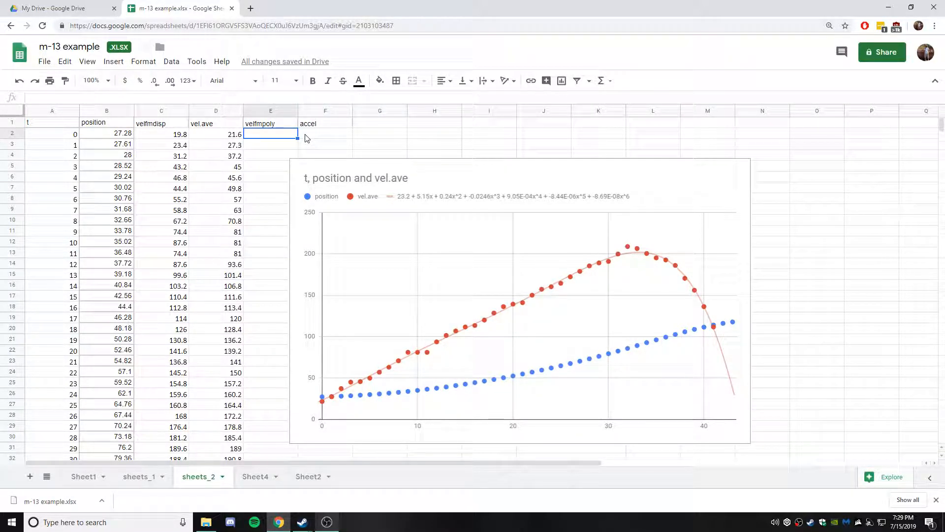
{"action": "type", "text": "="}
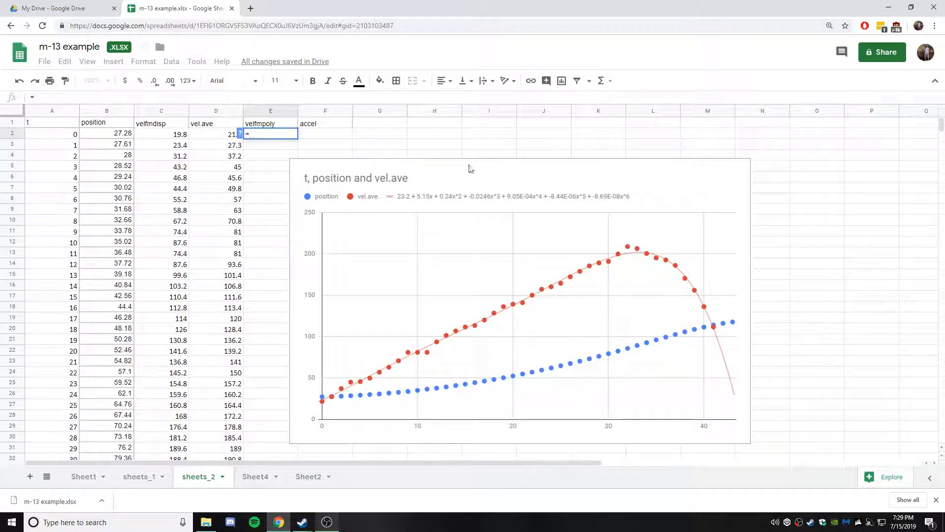
{"action": "type", "text": "23"}
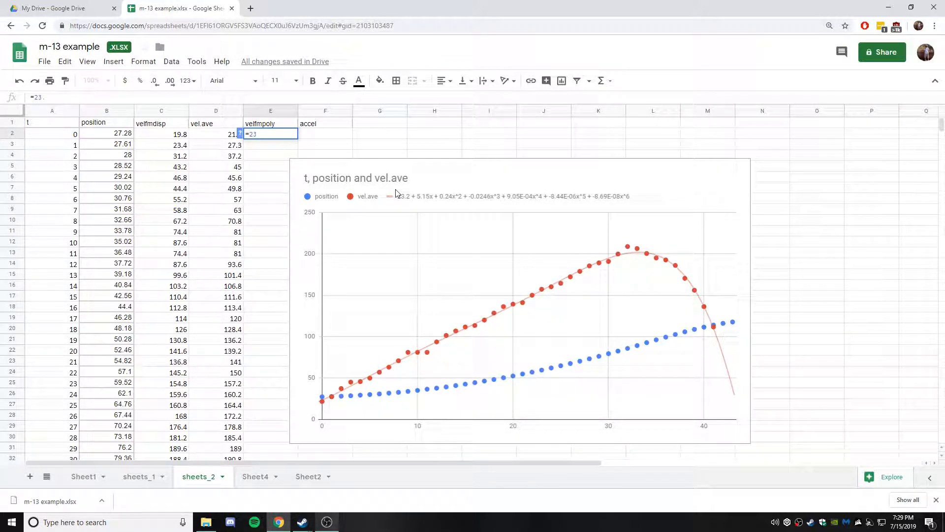
{"action": "type", "text": ".2+"}
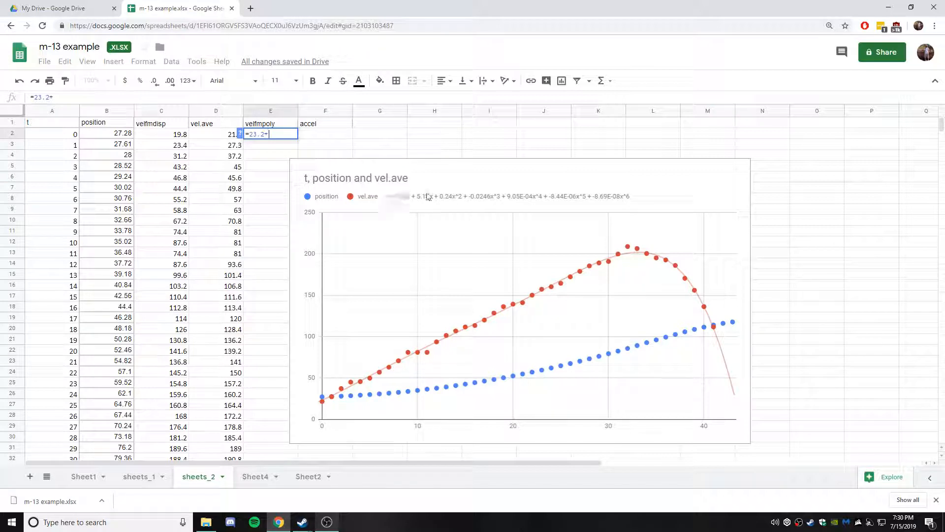
{"action": "type", "text": "5.15"}
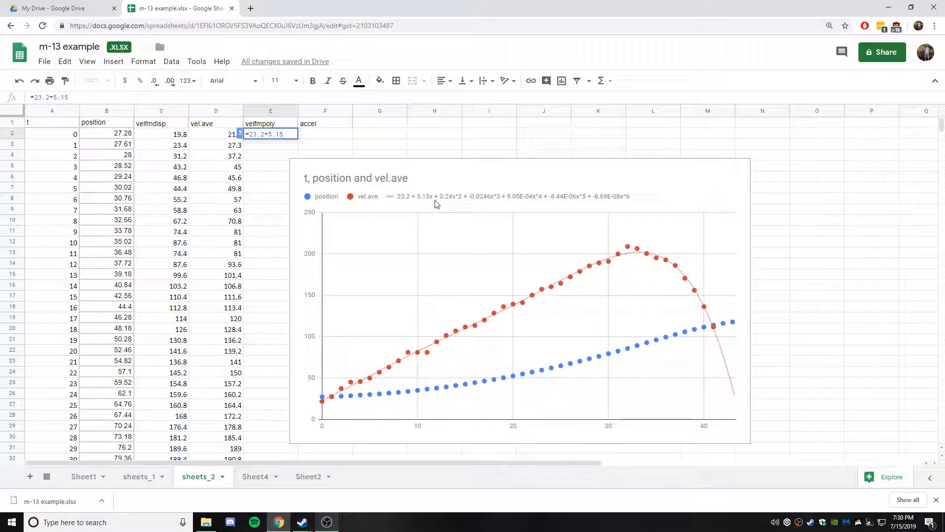
{"action": "left_click", "coordinate": [436, 203]}
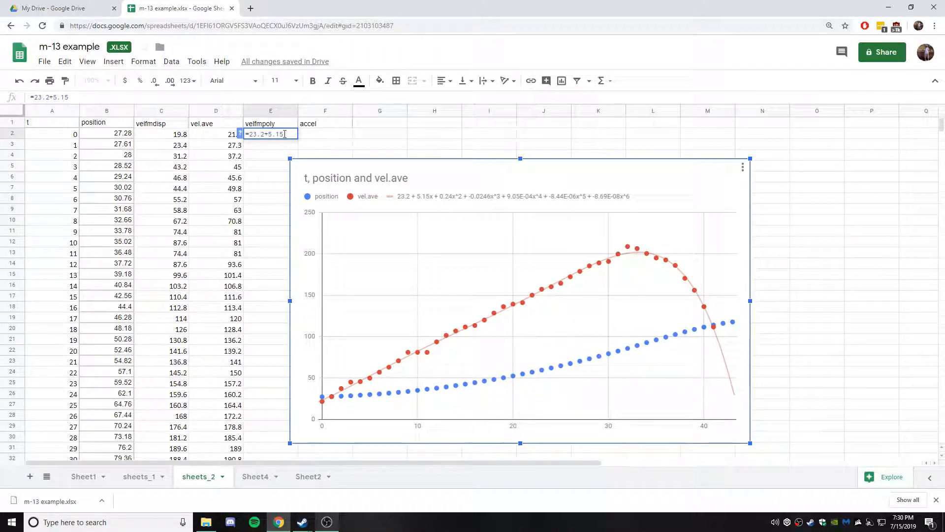
{"action": "type", "text": "*"}
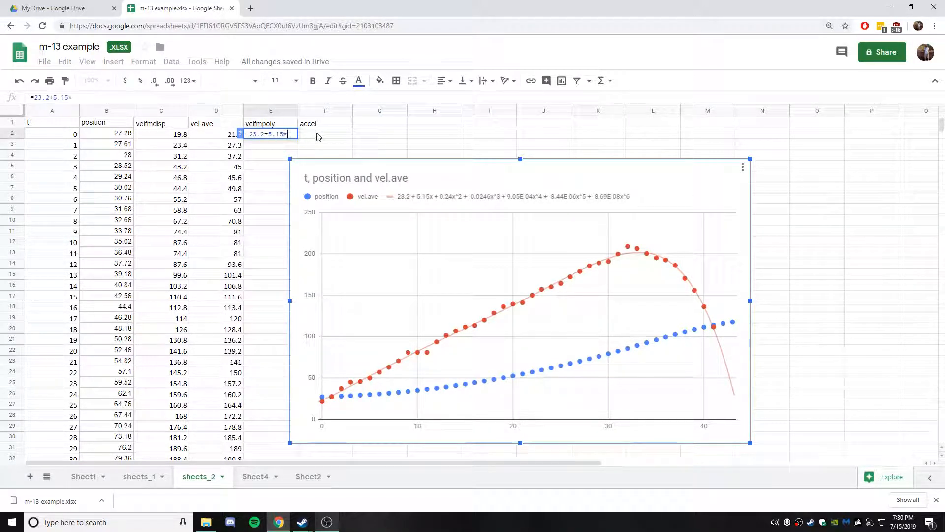
{"action": "type", "text": "a"}
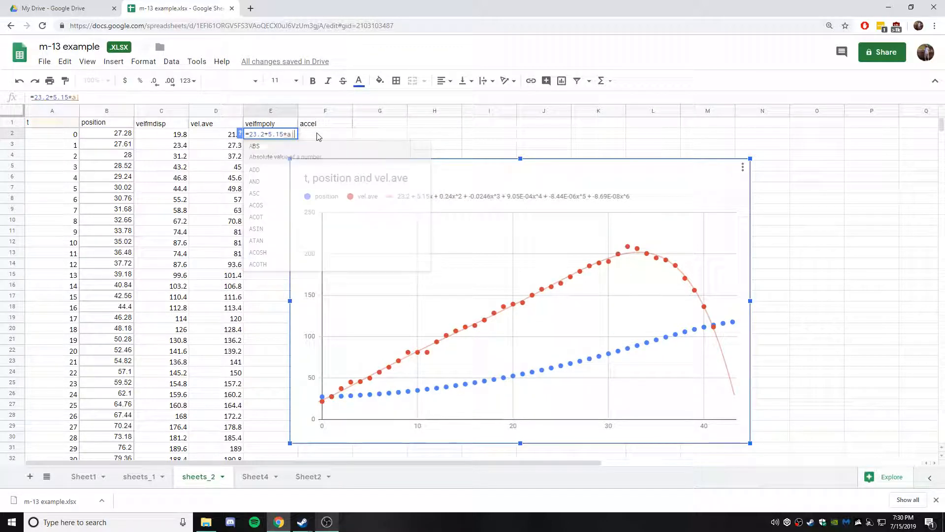
{"action": "type", "text": "2"}
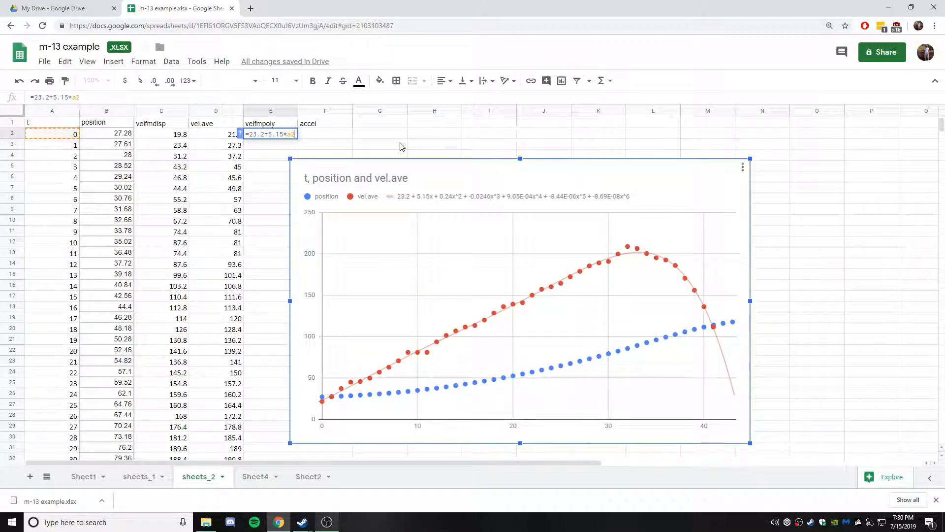
Append the quadratic term +0.24*a2^2 to the formula in cell E2.
{"action": "type", "text": "+"}
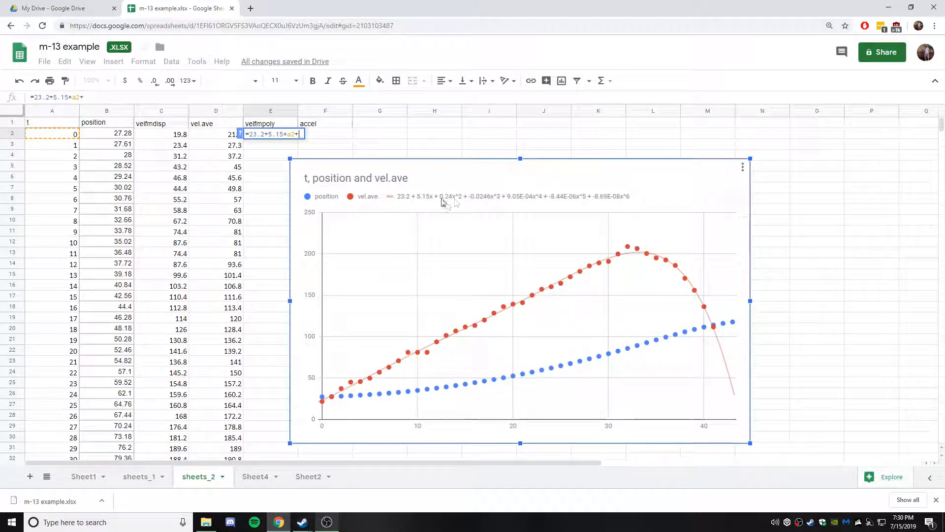
{"action": "type", "text": "0"}
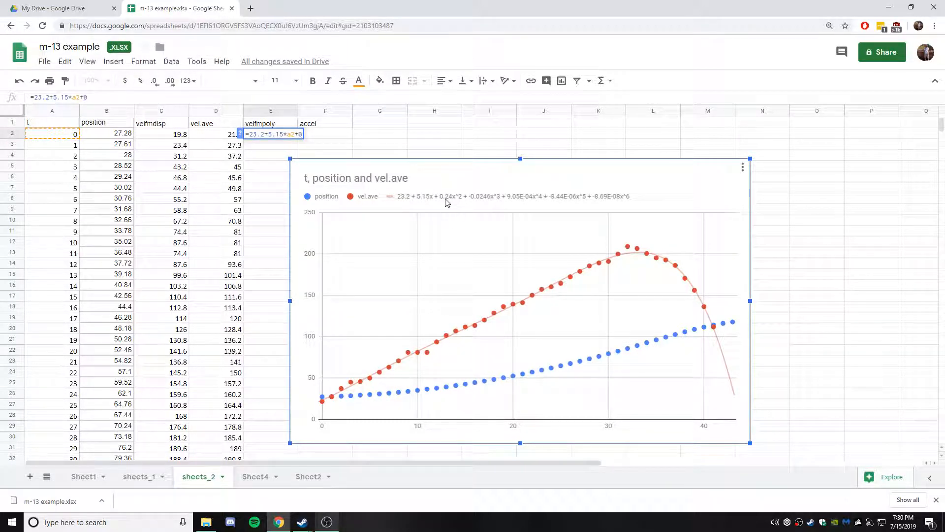
{"action": "type", "text": ".24"}
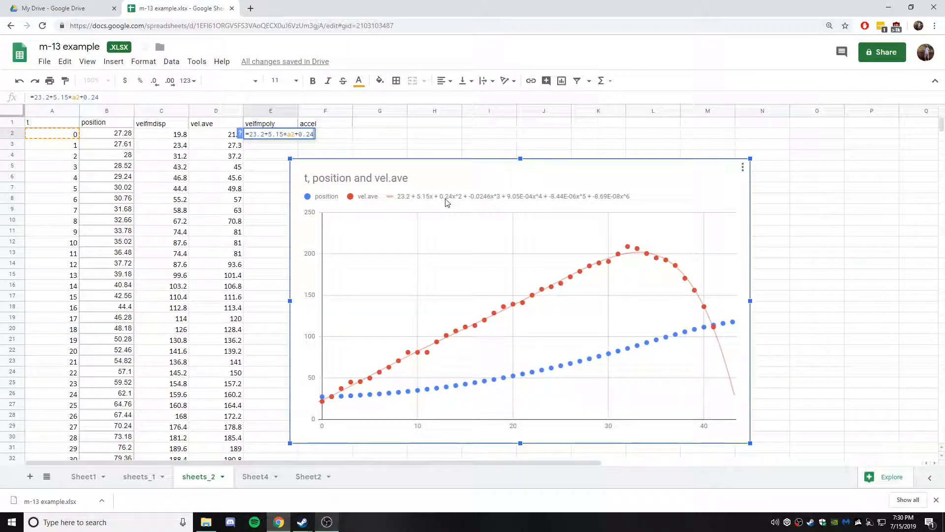
{"action": "type", "text": "*"}
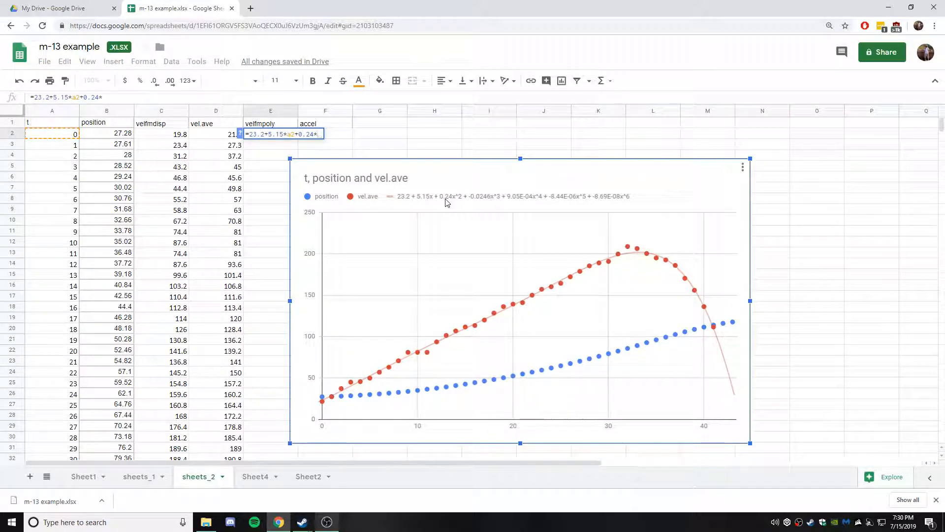
{"action": "type", "text": "a2^"}
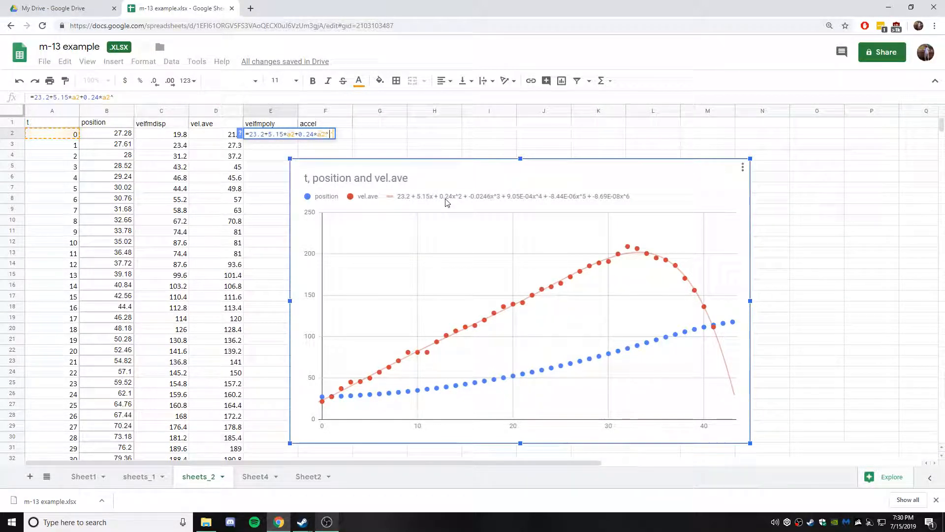
{"action": "type", "text": "2"}
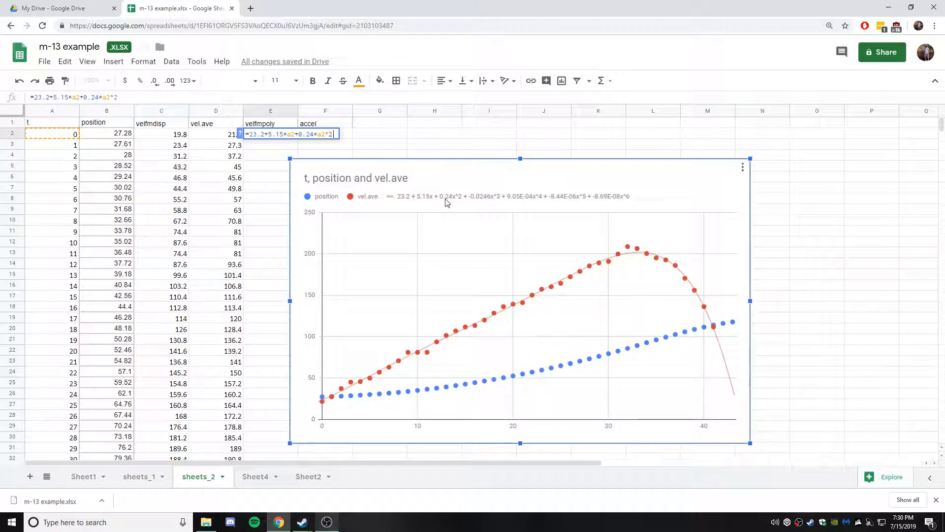
Append the cubic term -0.0246*a2^3 to the formula in cell E2.
{"action": "type", "text": "-"}
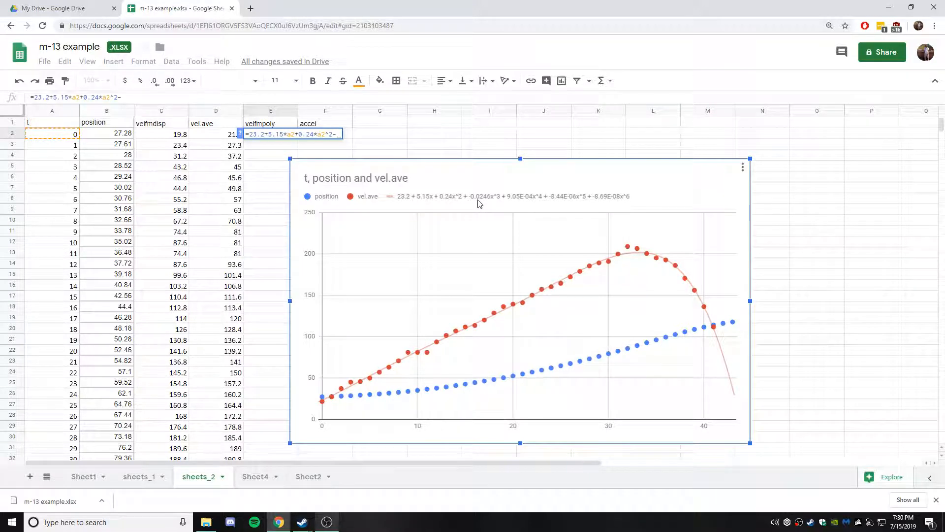
{"action": "type", "text": "0."}
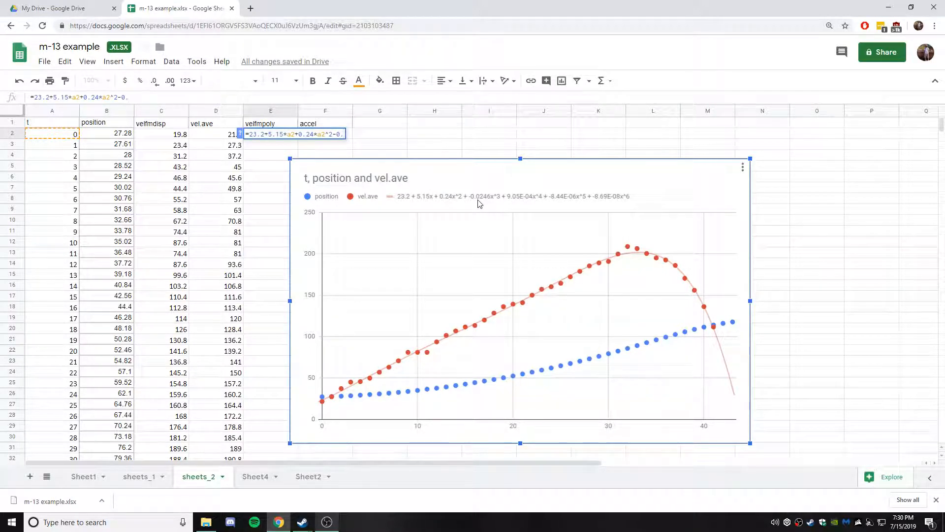
{"action": "type", "text": "0245"}
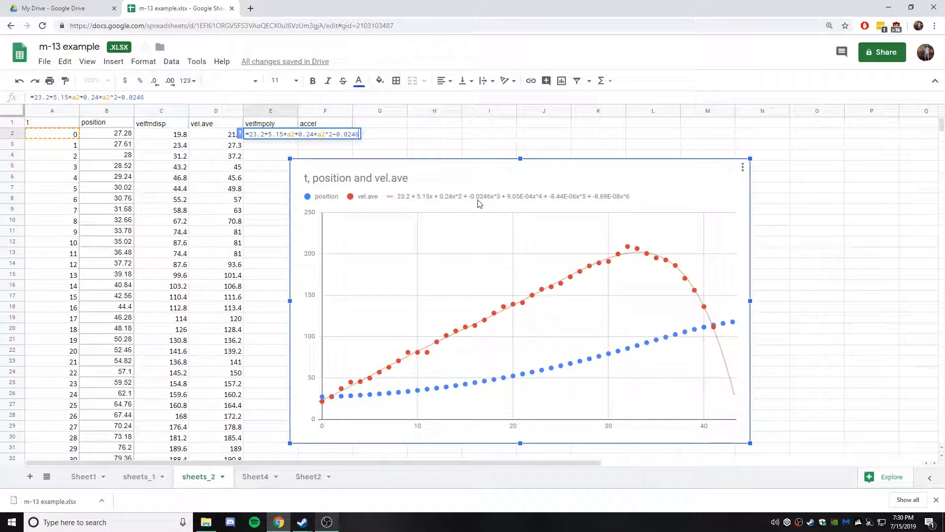
{"action": "type", "text": "*a2"}
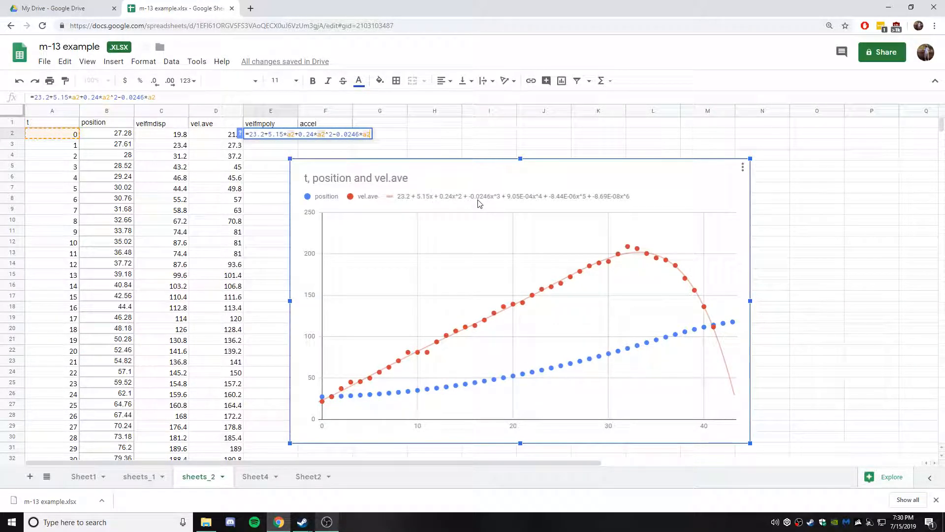
{"action": "type", "text": "^"}
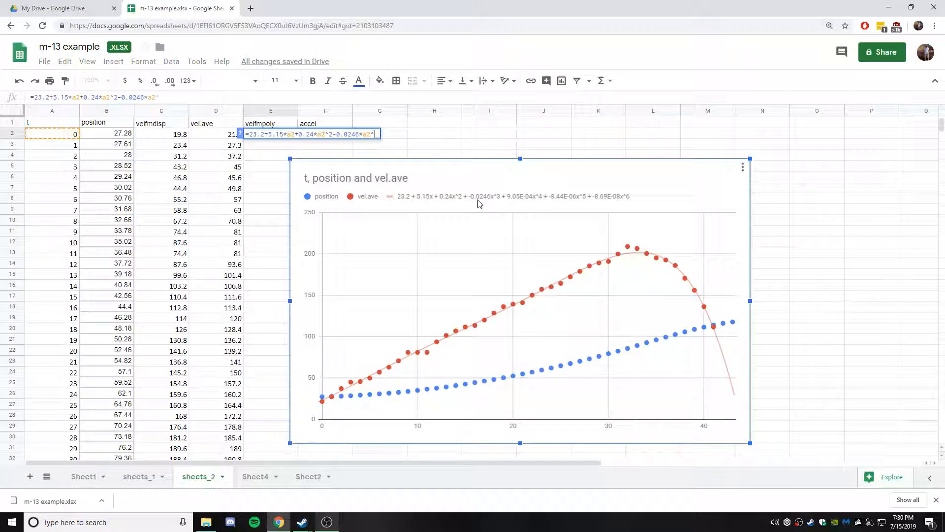
{"action": "type", "text": "3"}
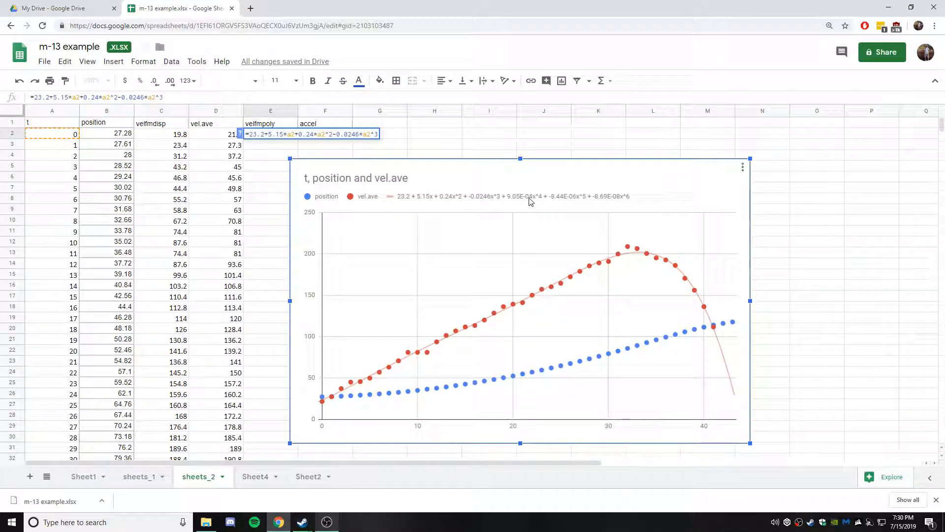
Append the fourth-degree term +9.05E-04*a2^4 to the formula in cell E2.
{"action": "type", "text": "+"}
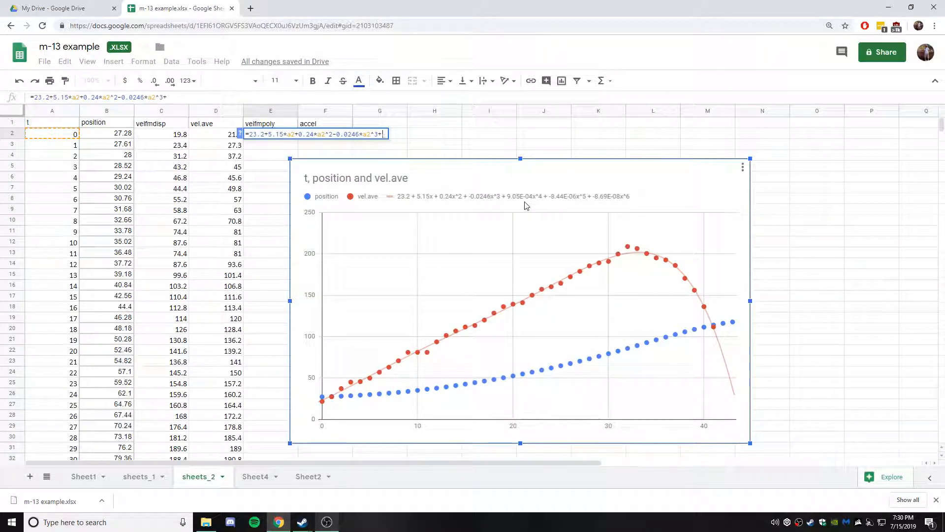
{"action": "type", "text": "9.05"}
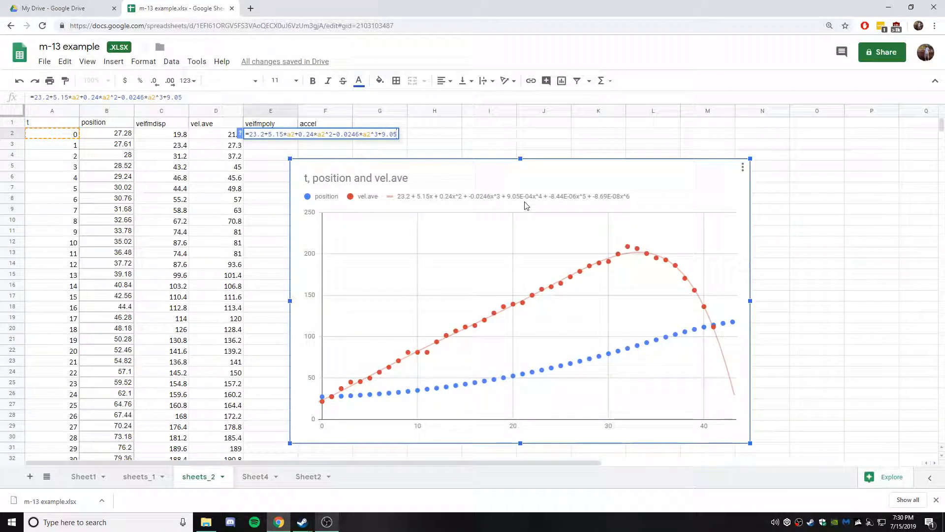
{"action": "type", "text": "E-04"}
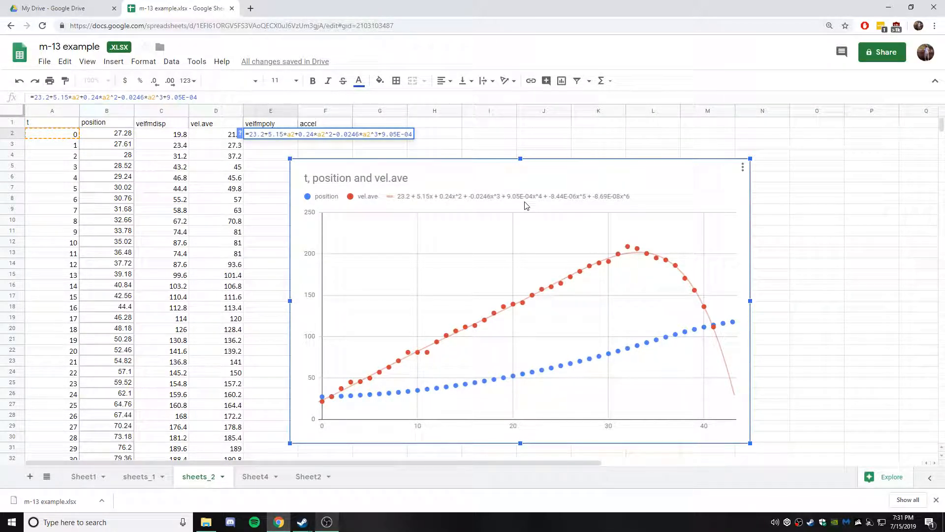
{"action": "type", "text": "*a2"}
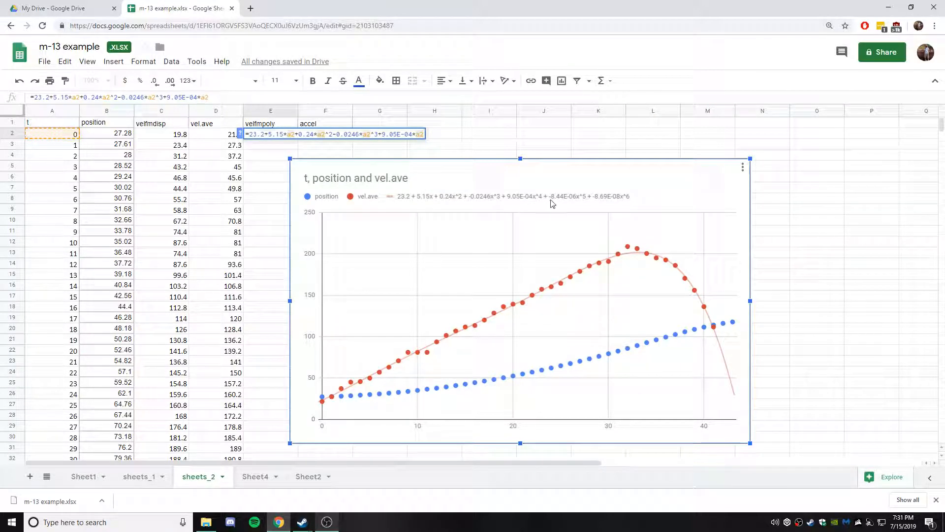
{"action": "type", "text": "^4"}
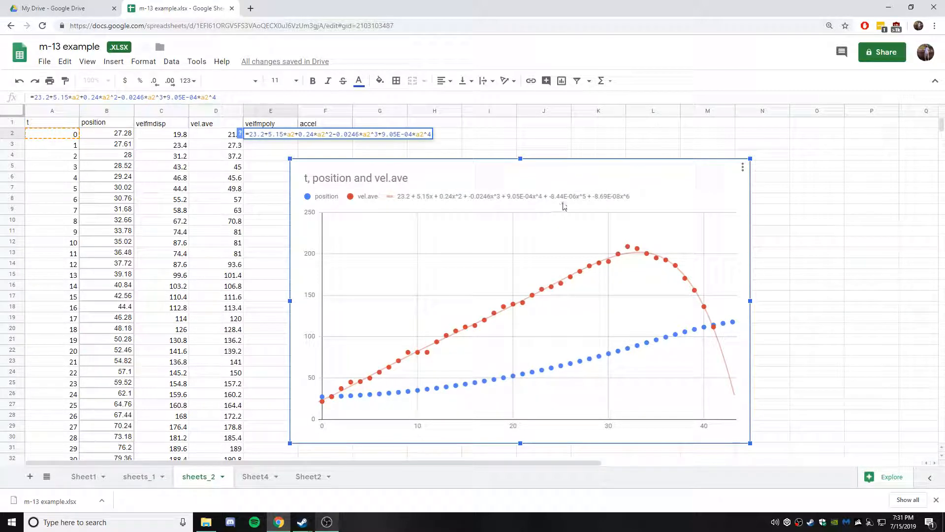
Append the fifth-degree term -8.44E-06*a2^5 to the formula in cell E2.
{"action": "type", "text": "-"}
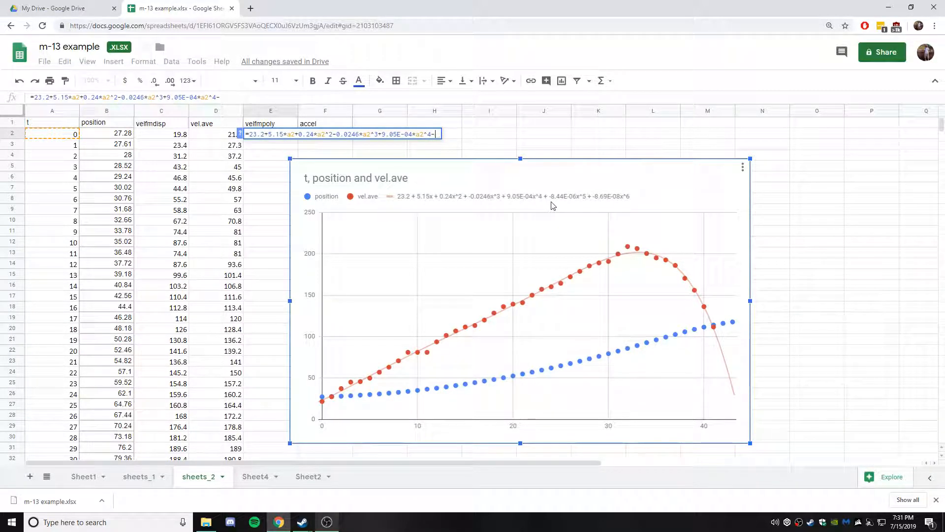
{"action": "type", "text": "8.44"}
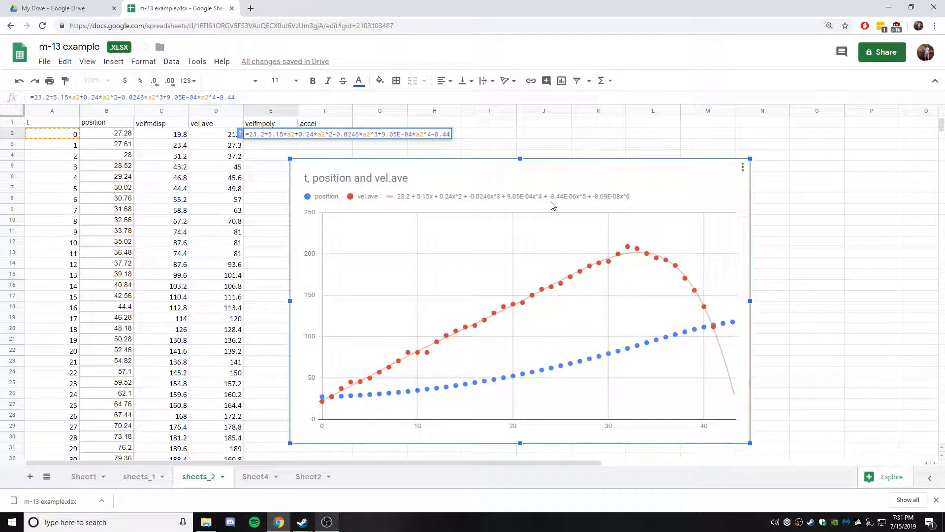
{"action": "type", "text": "E-"}
{"action": "type", "text": "0"}
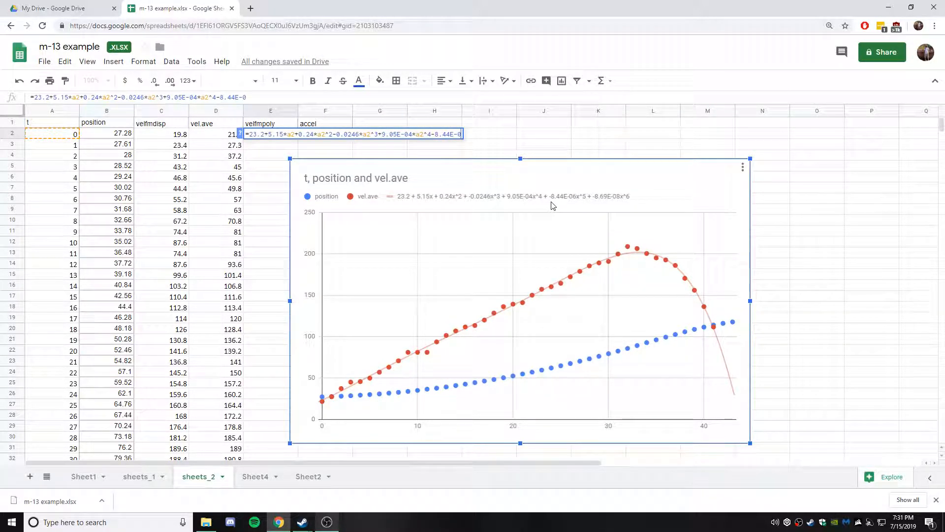
{"action": "type", "text": "6*a2"}
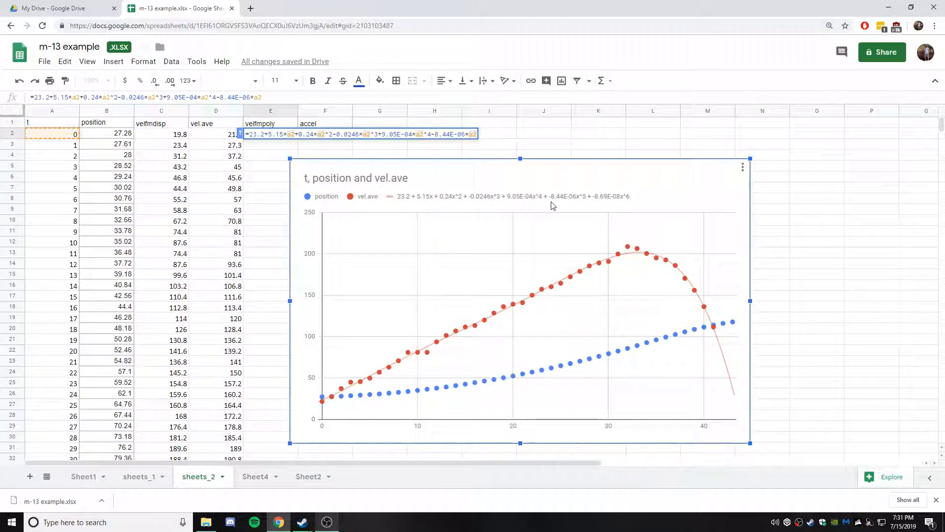
{"action": "type", "text": "^"}
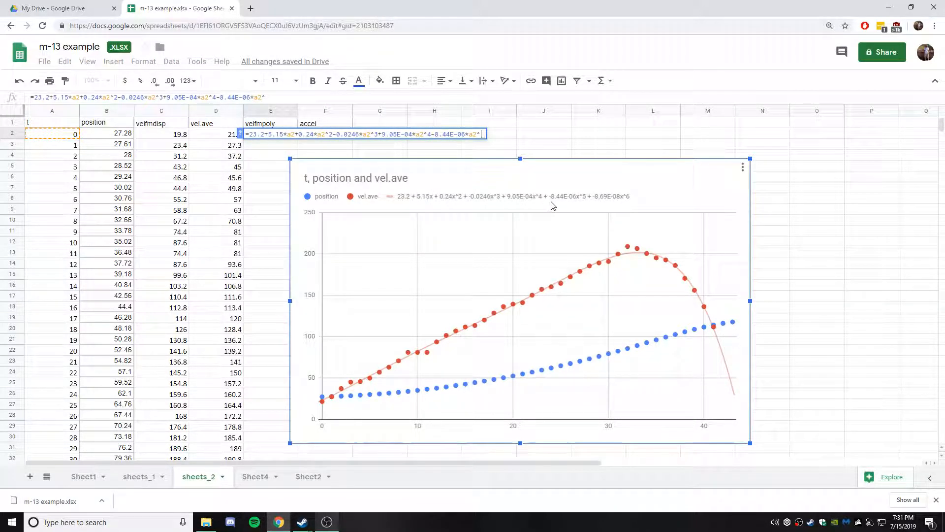
{"action": "type", "text": "5"}
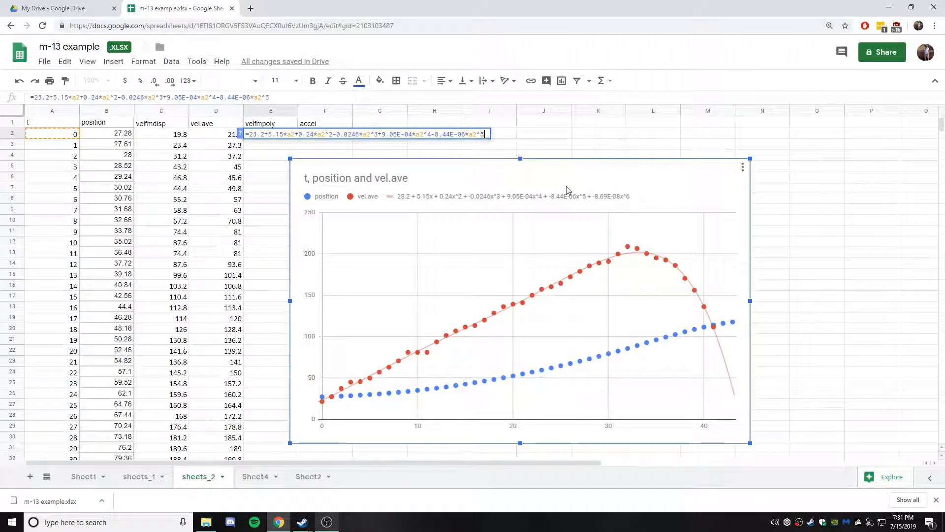
Append the sixth-degree term -8.69E-08*a2^6 to the formula in cell E2 and commit it.
{"action": "type", "text": "+"}
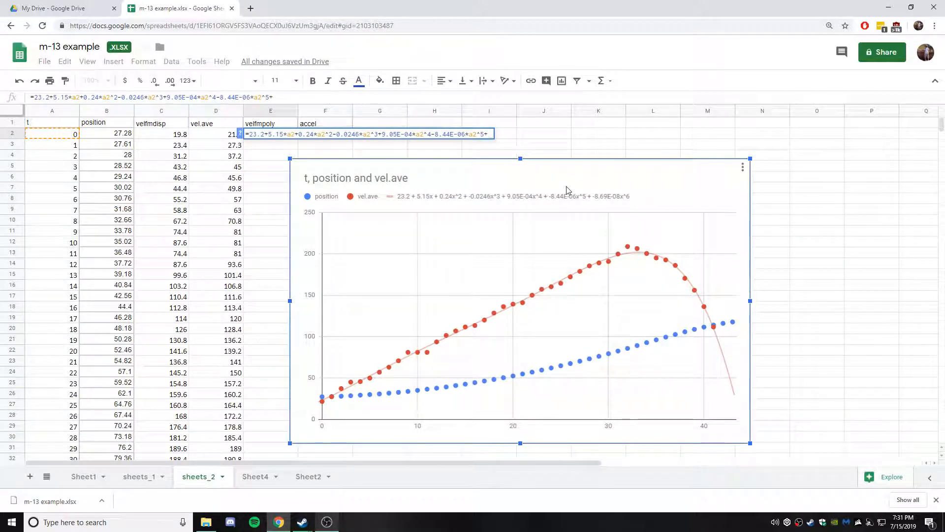
{"action": "key", "text": "BackSpace"}
{"action": "type", "text": "-"}
{"action": "type", "text": "8."}
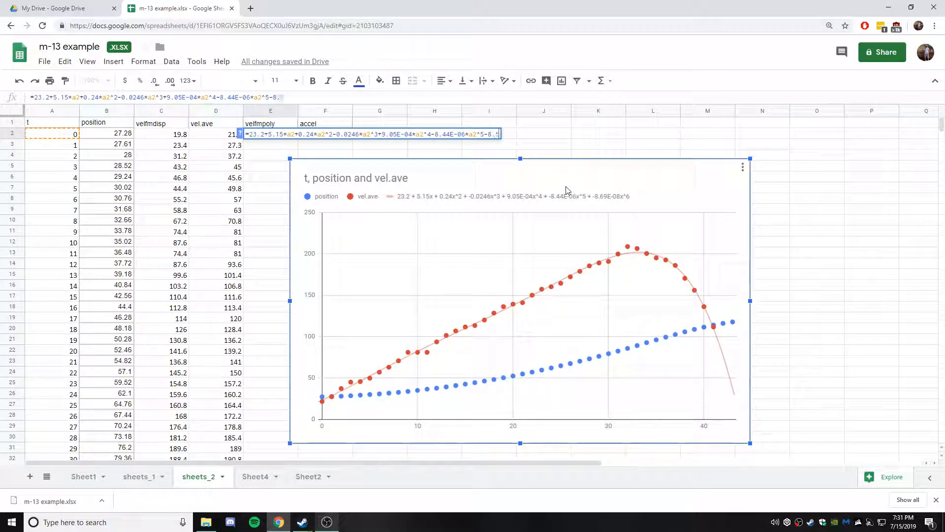
{"action": "type", "text": "69E-08"}
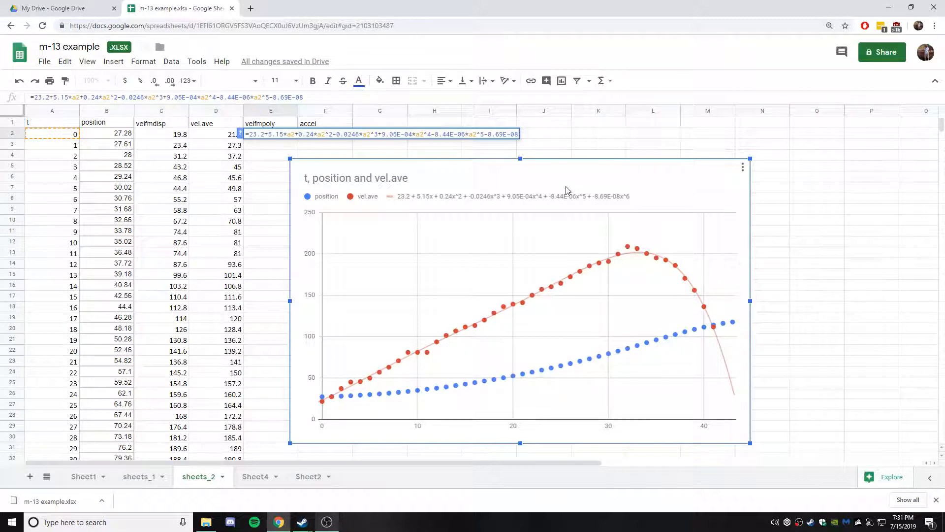
{"action": "type", "text": "*a2^"}
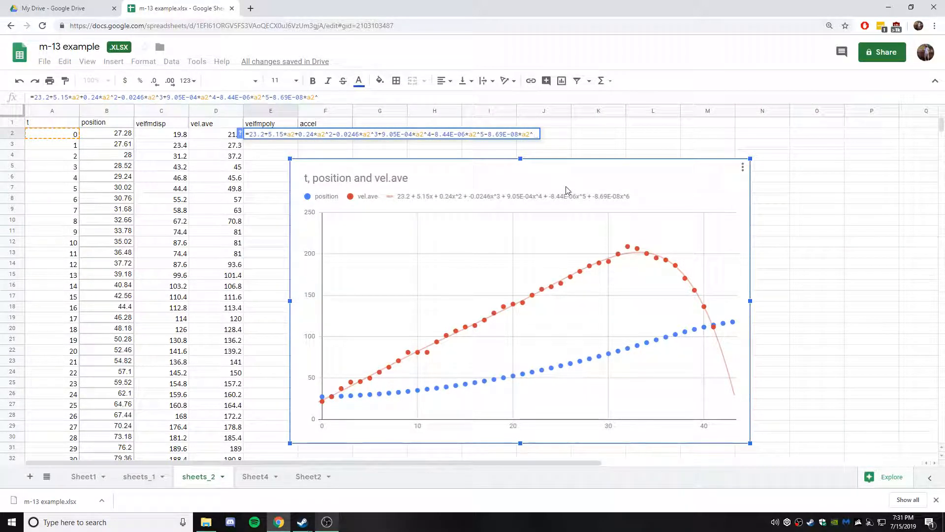
{"action": "type", "text": "6"}
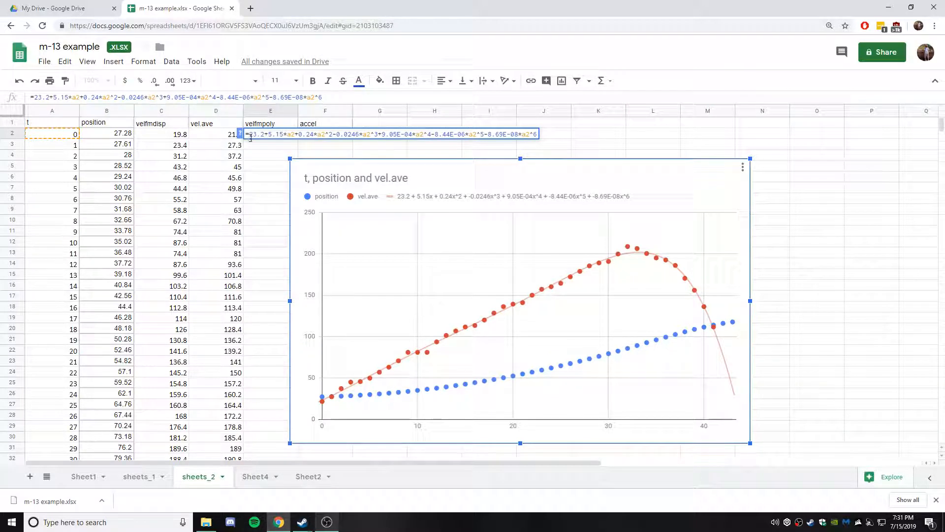
{"action": "key", "text": "Return"}
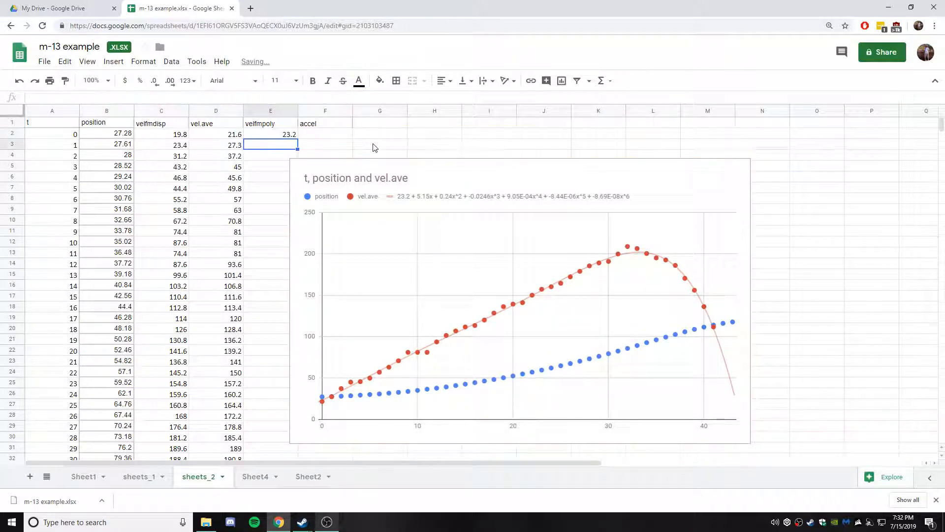
Move the chart clear of the accel column and fill the formula in E2 down the velfmpoly column.
{"action": "left_click", "coordinate": [285, 134]}
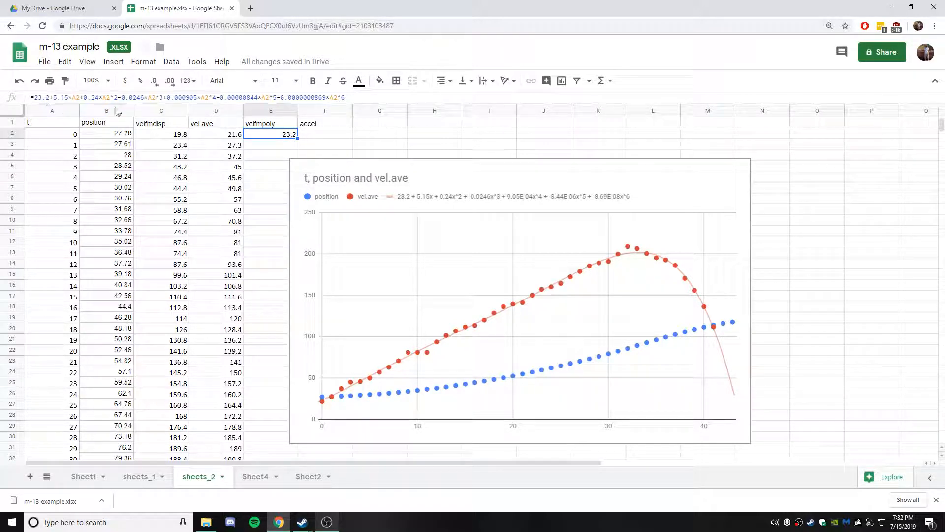
{"action": "left_click", "coordinate": [186, 97]}
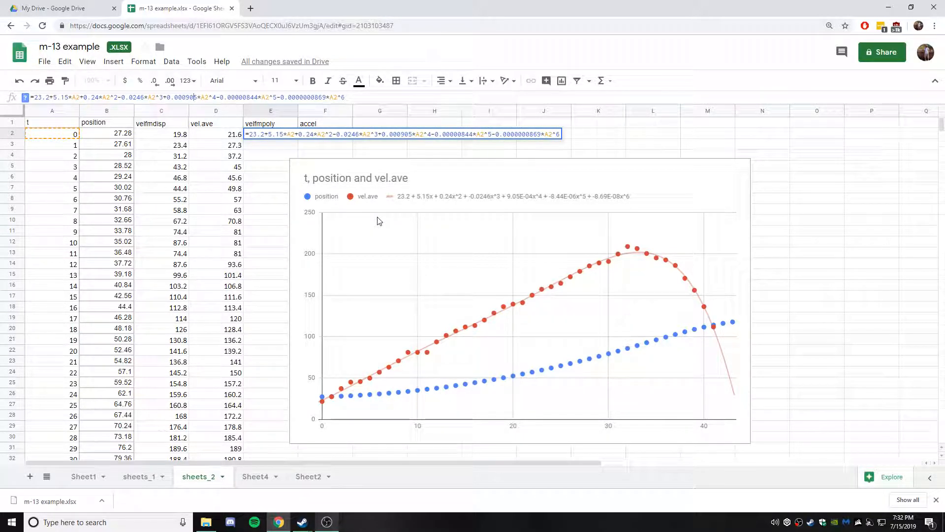
{"action": "key", "text": "Return"}
{"action": "key", "text": "Up"}
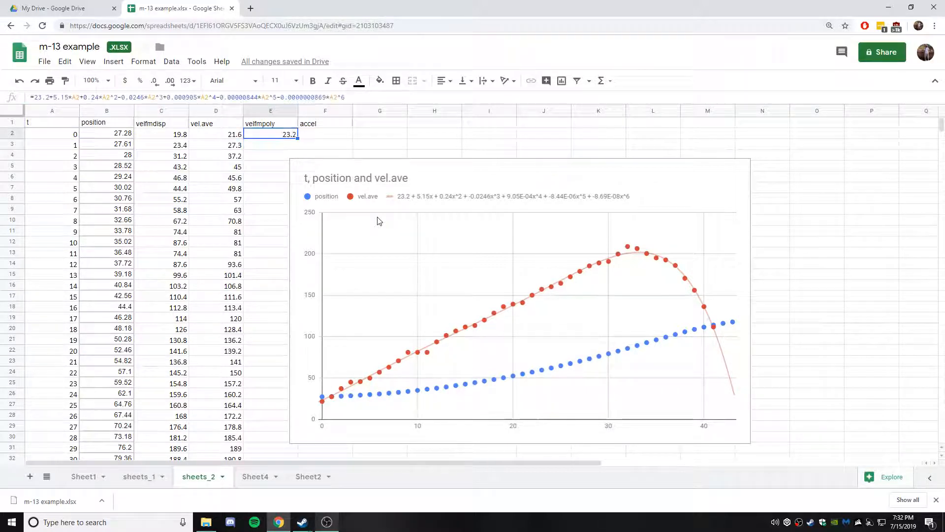
{"action": "left_click_drag", "start_coordinate": [629, 162], "coordinate": [729, 162]}
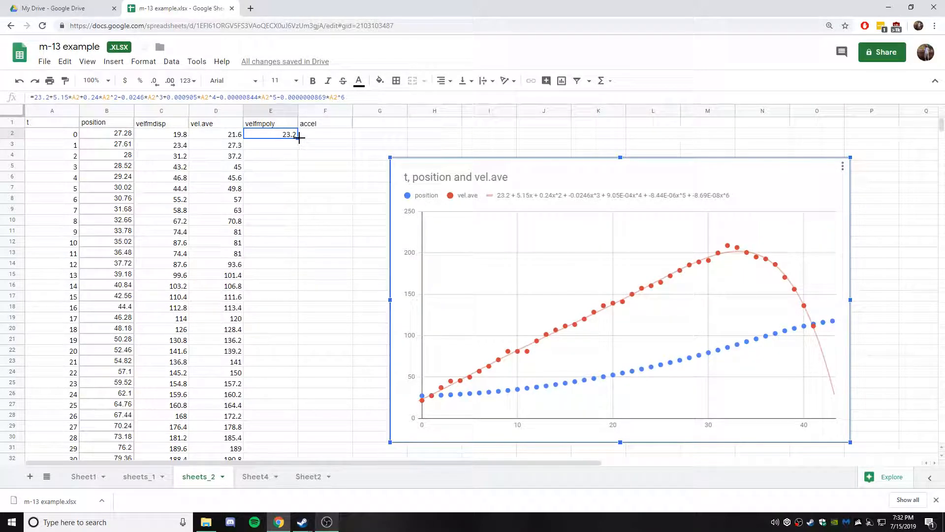
{"action": "left_click_drag", "start_coordinate": [299, 139], "coordinate": [299, 362]}
{"action": "scroll", "coordinate": [347, 360], "scroll_direction": "up", "scroll_amount": 7}
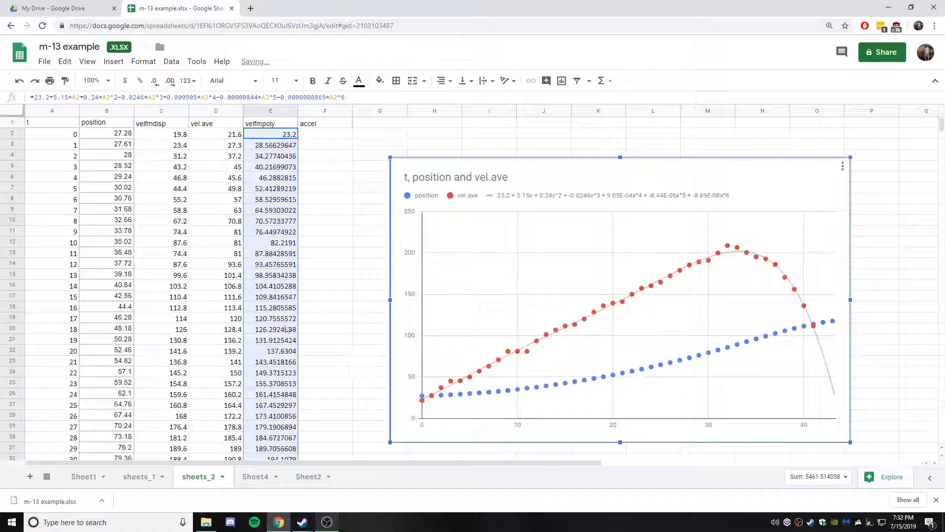
{"action": "scroll", "coordinate": [296, 394], "scroll_direction": "down", "scroll_amount": 6}
{"action": "scroll", "coordinate": [292, 409], "scroll_direction": "up", "scroll_amount": 5}
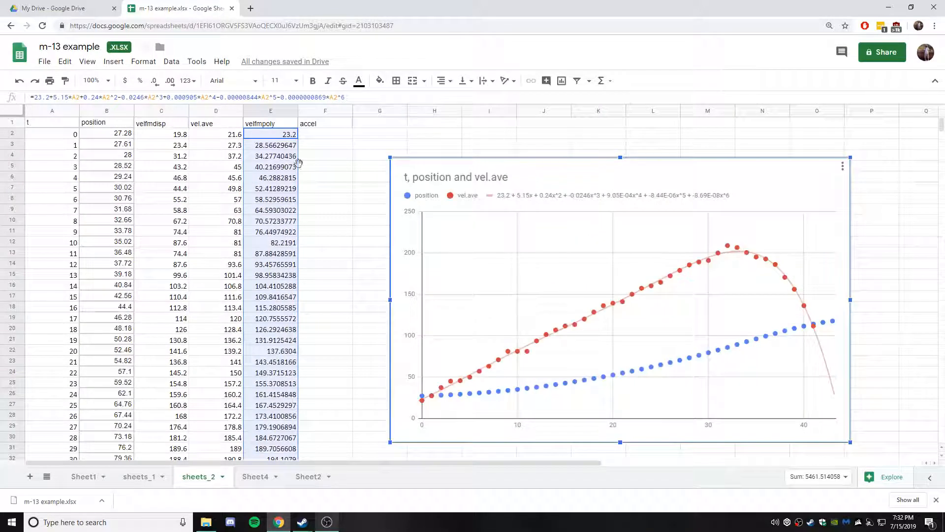
Enter the acceleration formula =(e3-e2)*60 in cell F2 of the accel column.
{"action": "left_click", "coordinate": [333, 136]}
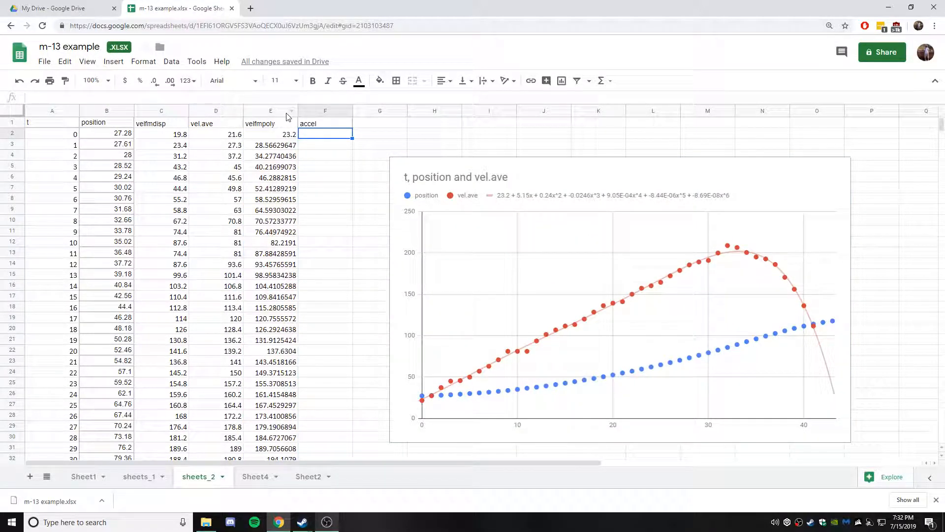
{"action": "type", "text": "=("}
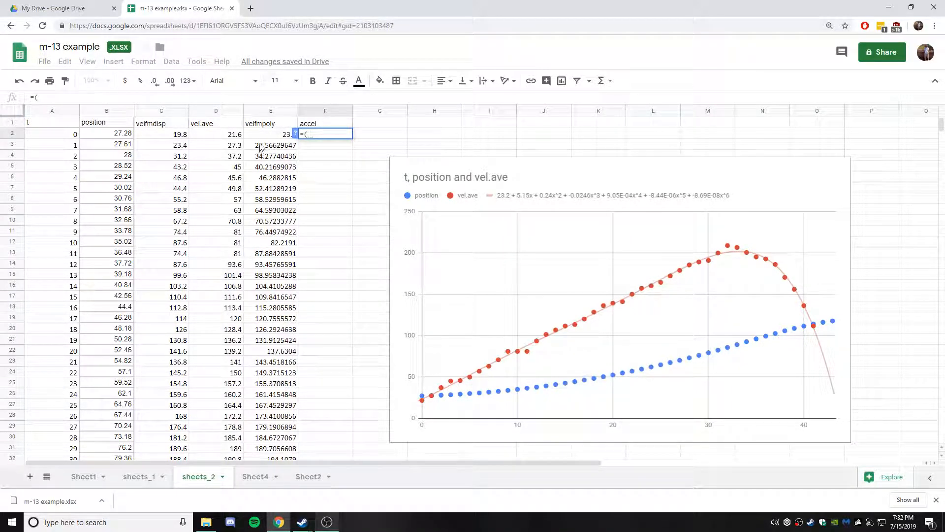
{"action": "type", "text": "e3-"}
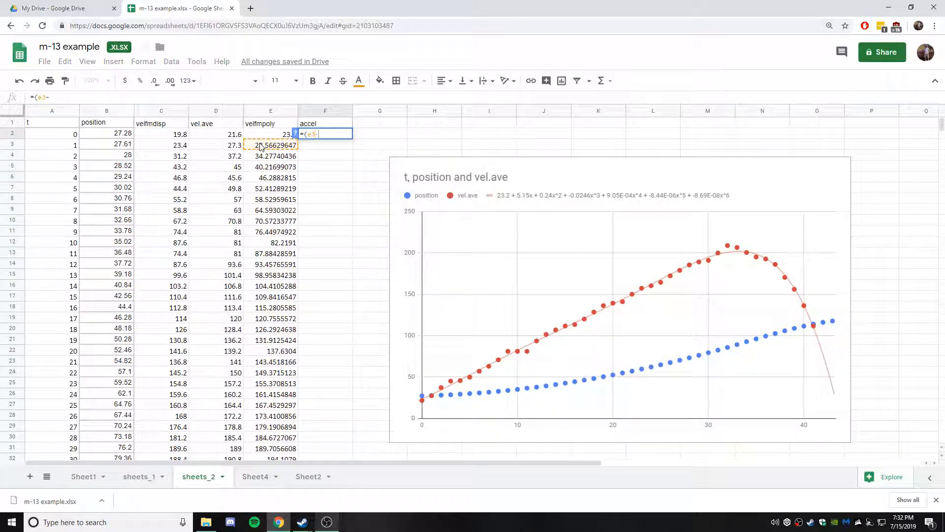
{"action": "type", "text": "e1"}
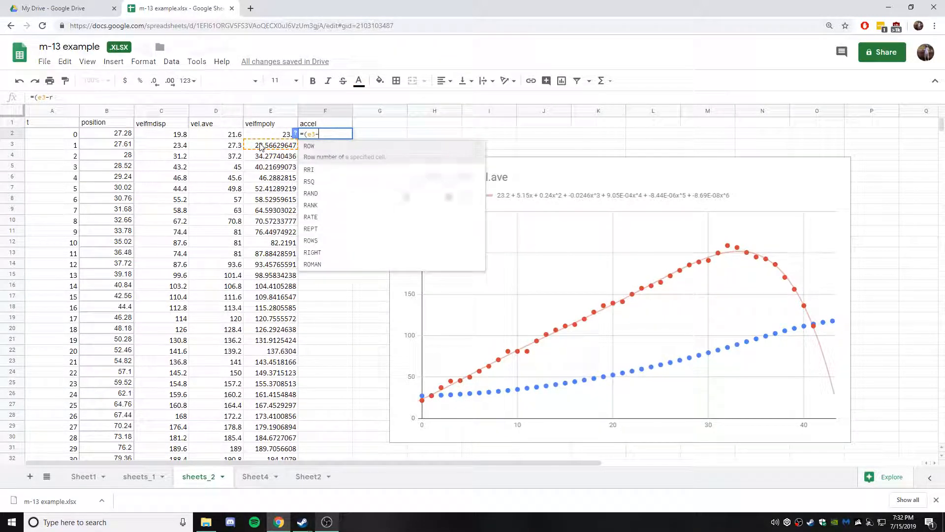
{"action": "key", "text": "BackSpace"}
{"action": "type", "text": ")"}
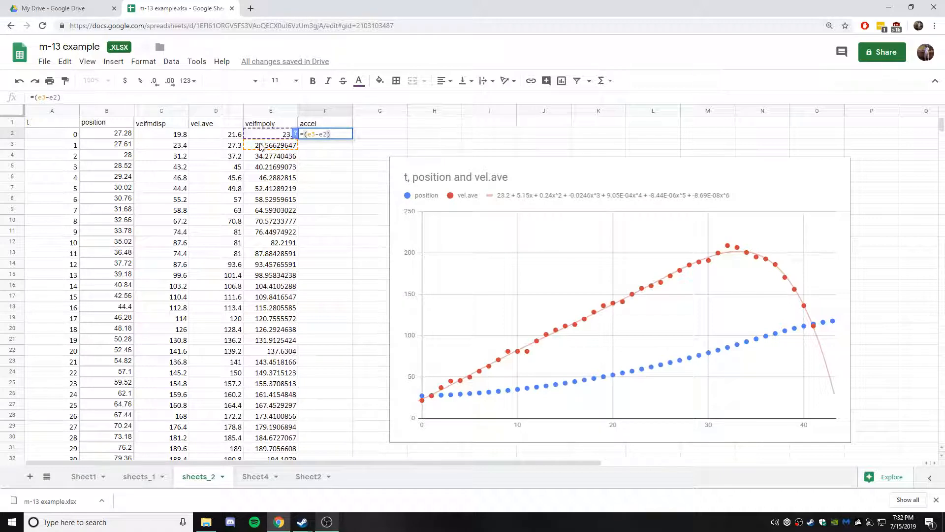
{"action": "type", "text": "*"}
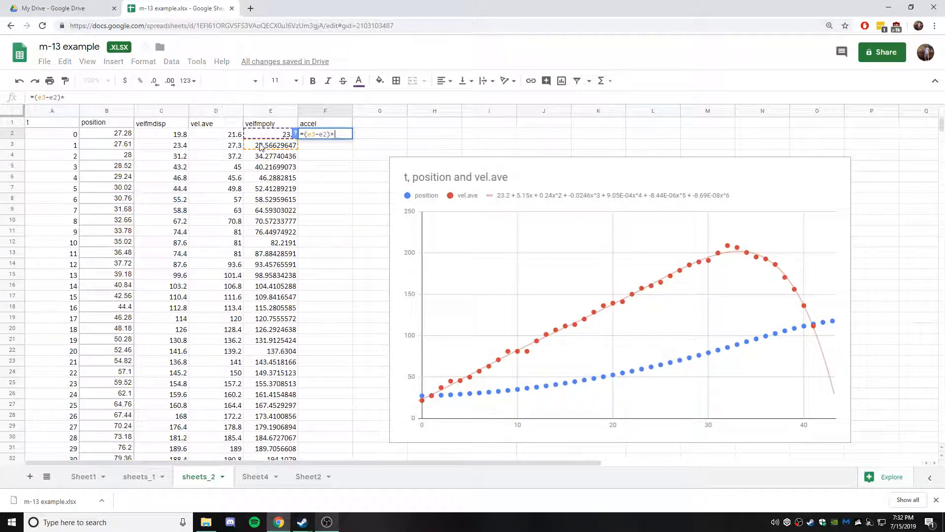
{"action": "type", "text": "60"}
{"action": "key", "text": "Return"}
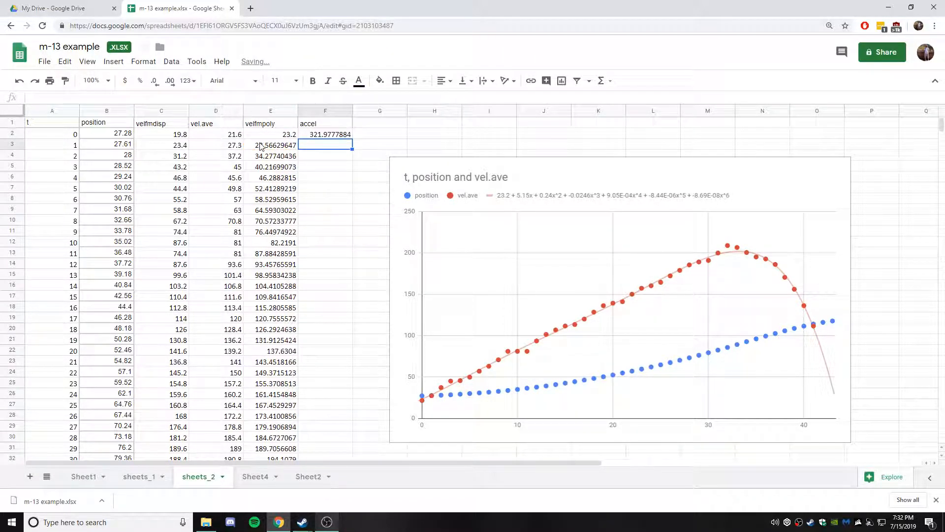
Fill the acceleration formula from F2 down the accel column alongside the existing data.
{"action": "left_click", "coordinate": [343, 137]}
{"action": "left_click_drag", "start_coordinate": [353, 138], "coordinate": [353, 397]}
{"action": "scroll", "coordinate": [371, 369], "scroll_direction": "up", "scroll_amount": 6}
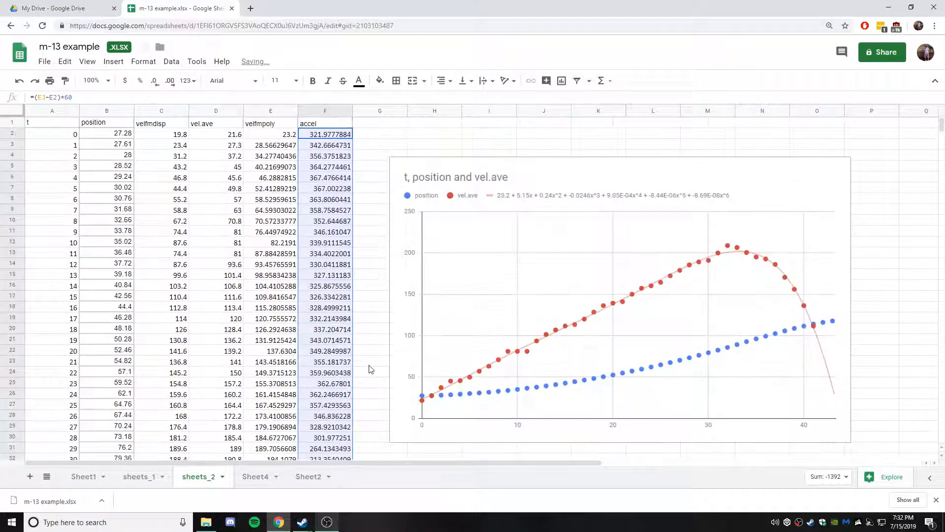
{"action": "left_click", "coordinate": [684, 177]}
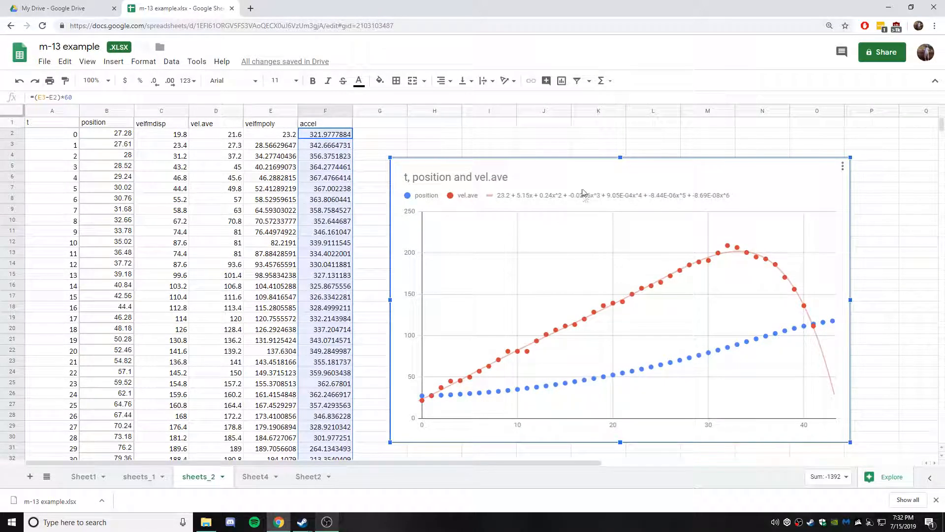
{"action": "double_click", "coordinate": [566, 181]}
{"action": "left_click", "coordinate": [541, 168]}
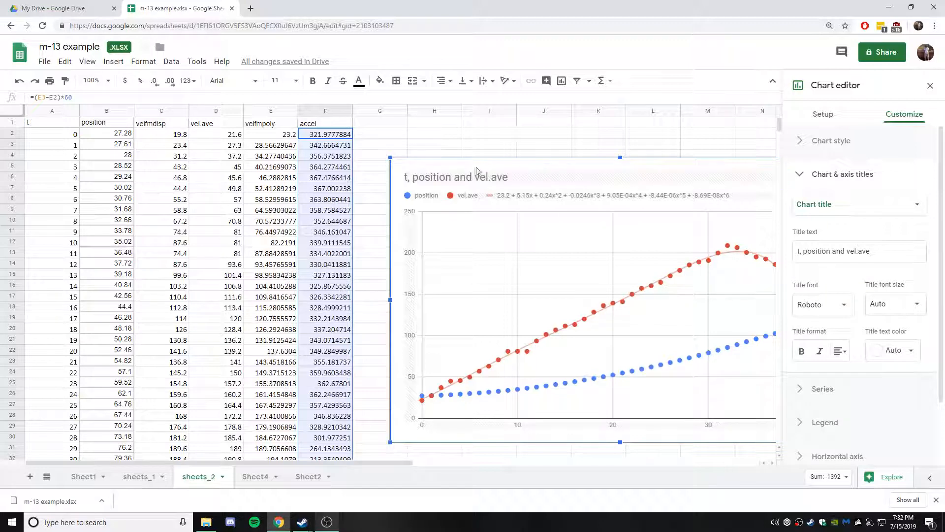
Try to add acceleration to the existing chart by pasting the copied accel column into it.
{"action": "left_click", "coordinate": [322, 107]}
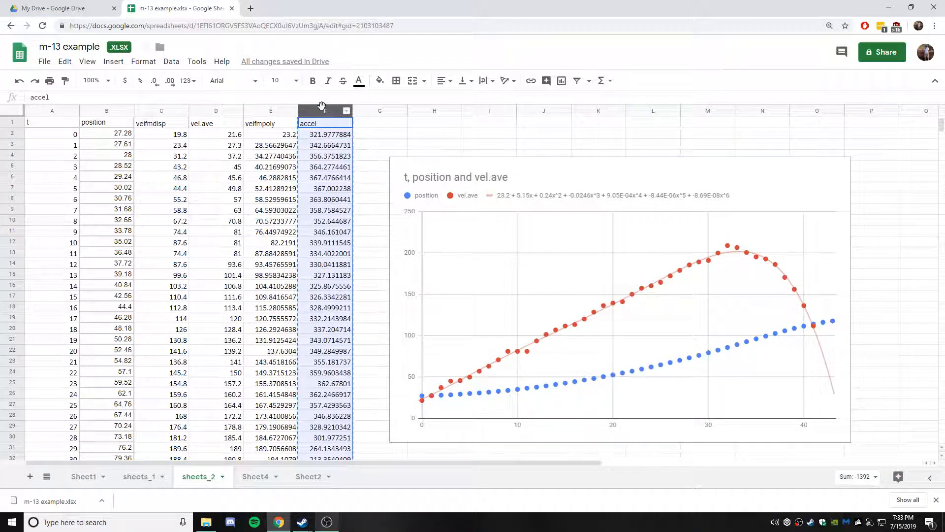
{"action": "left_click", "coordinate": [550, 176]}
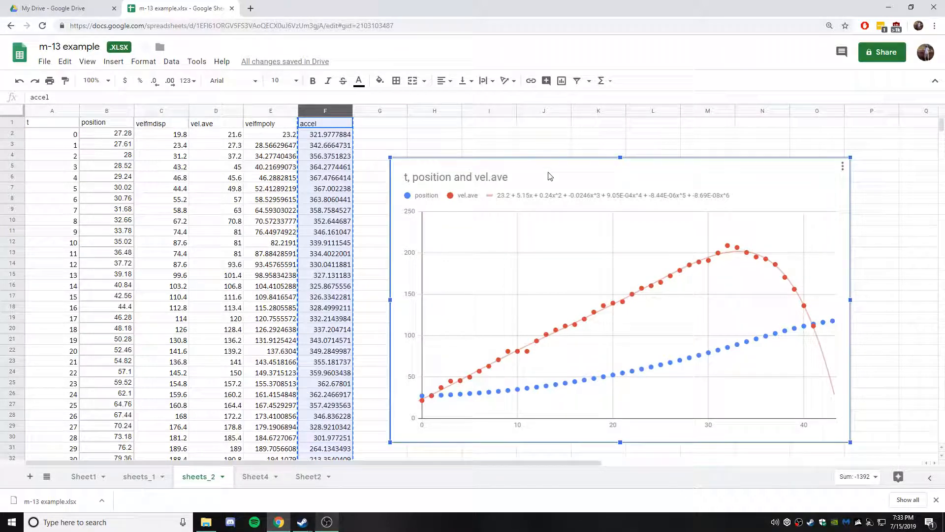
{"action": "key", "text": "ctrl+v"}
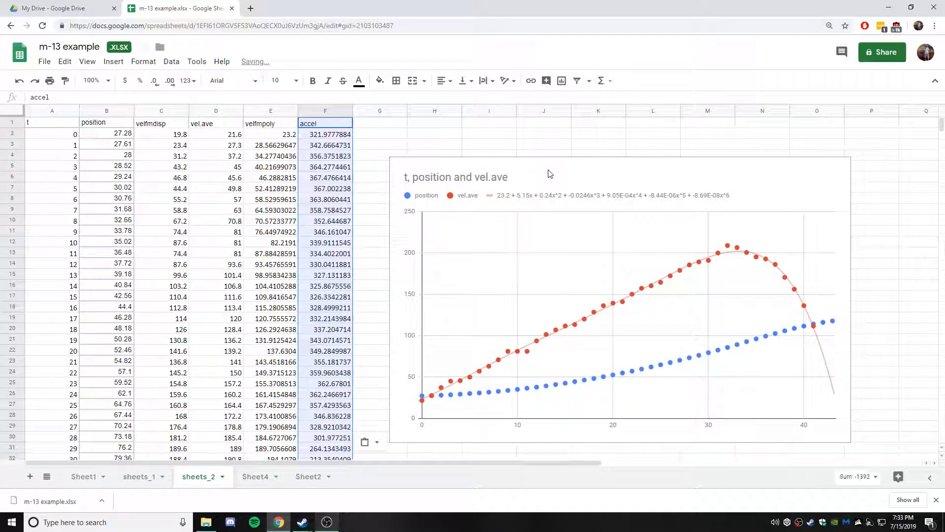
{"action": "left_click", "coordinate": [541, 175]}
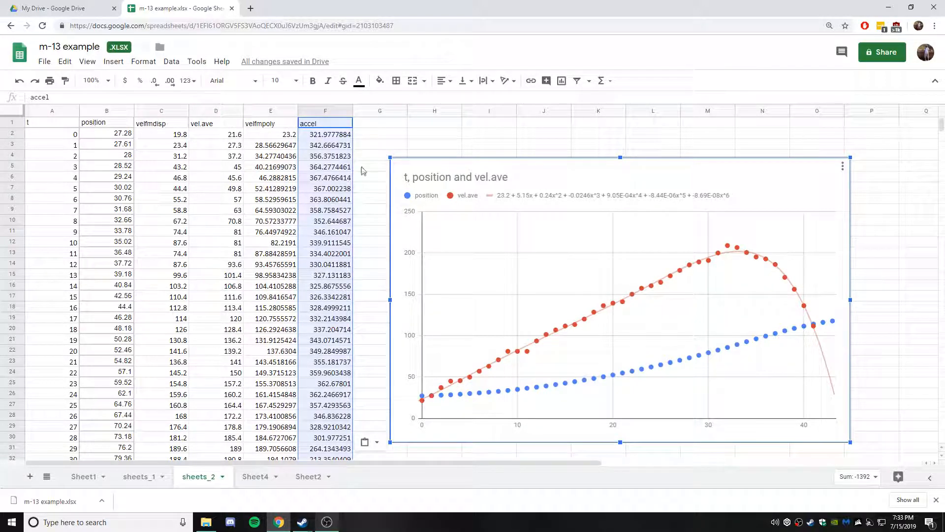
Insert a new chart from the t, position, vel.ave and accel columns.
{"action": "left_click", "coordinate": [54, 112]}
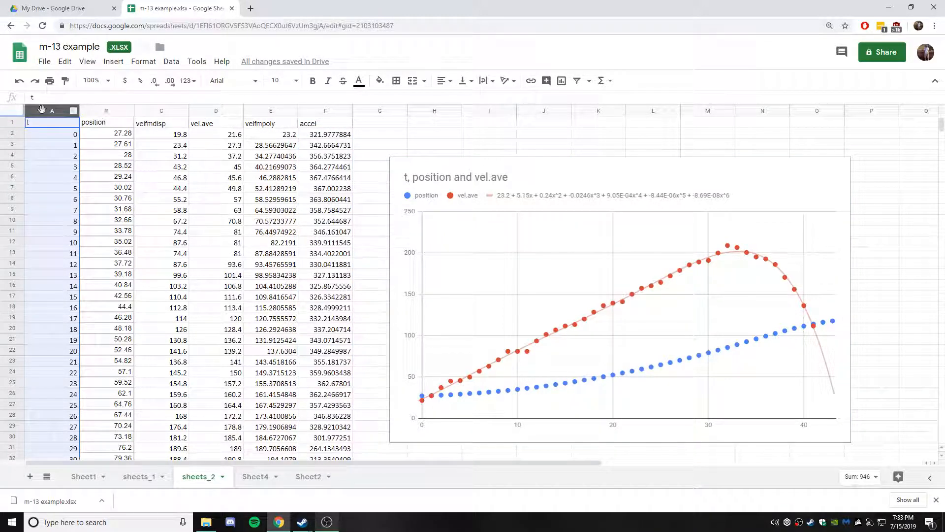
{"action": "left_click", "coordinate": [111, 114], "text": "ctrl"}
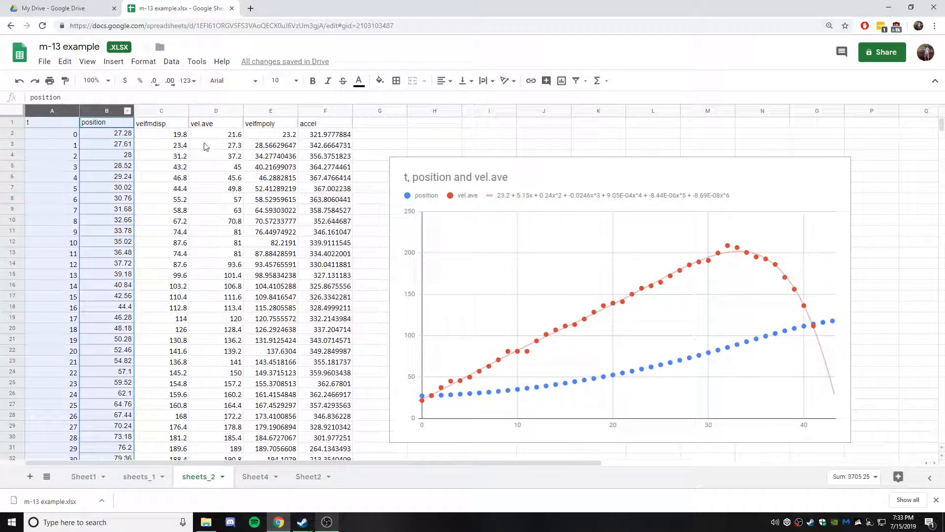
{"action": "left_click", "coordinate": [218, 116], "text": "ctrl"}
{"action": "left_click", "coordinate": [332, 114], "text": "ctrl"}
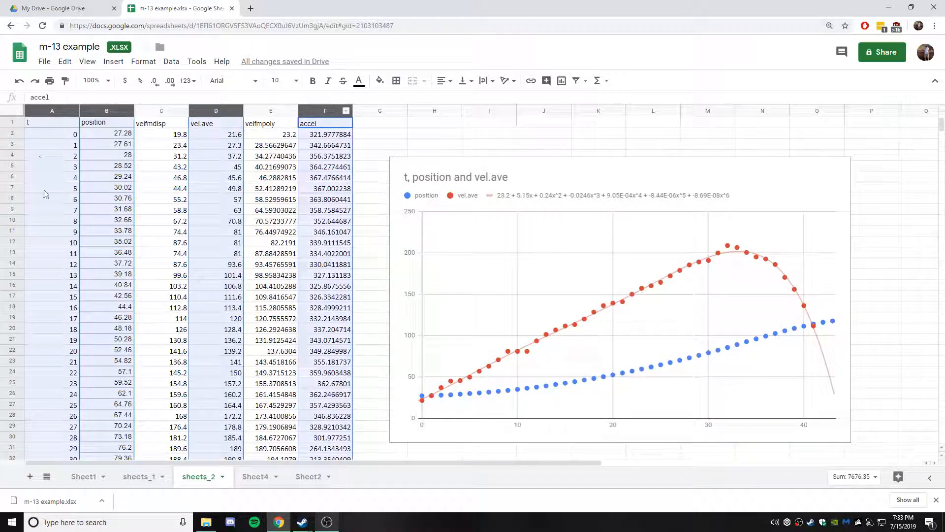
{"action": "left_click", "coordinate": [144, 61]}
{"action": "mouse_move", "coordinate": [114, 61]}
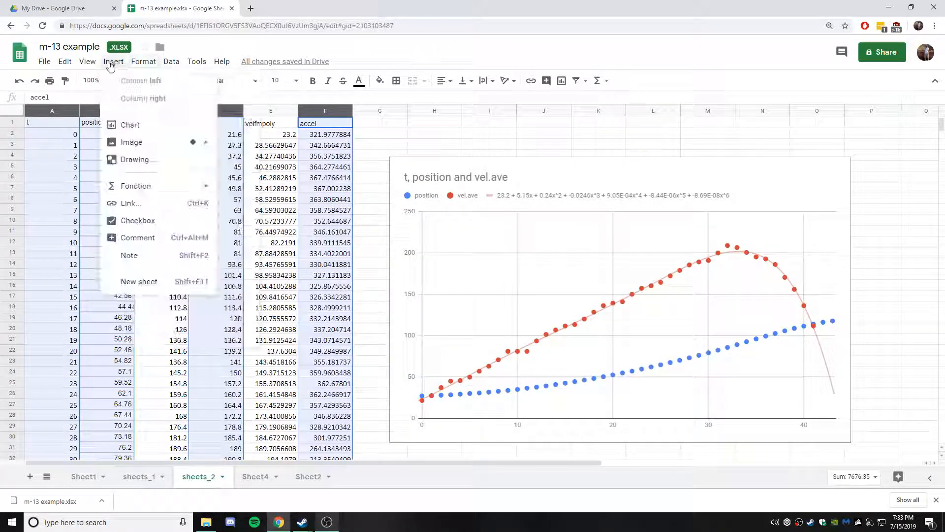
{"action": "left_click", "coordinate": [131, 129]}
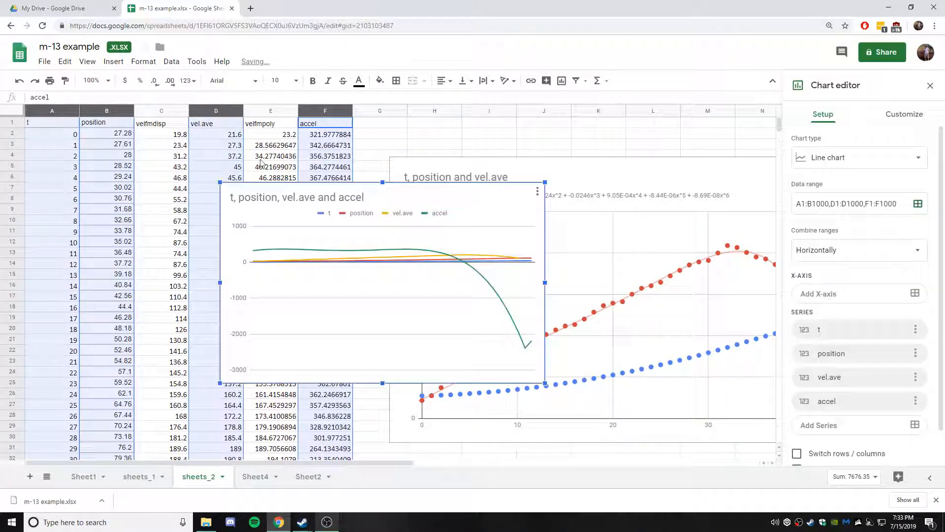
Change the new chart's type to Scatter chart.
{"action": "left_click", "coordinate": [854, 161]}
{"action": "scroll", "coordinate": [815, 389], "scroll_direction": "down", "scroll_amount": 3}
{"action": "scroll", "coordinate": [815, 389], "scroll_direction": "down", "scroll_amount": 3}
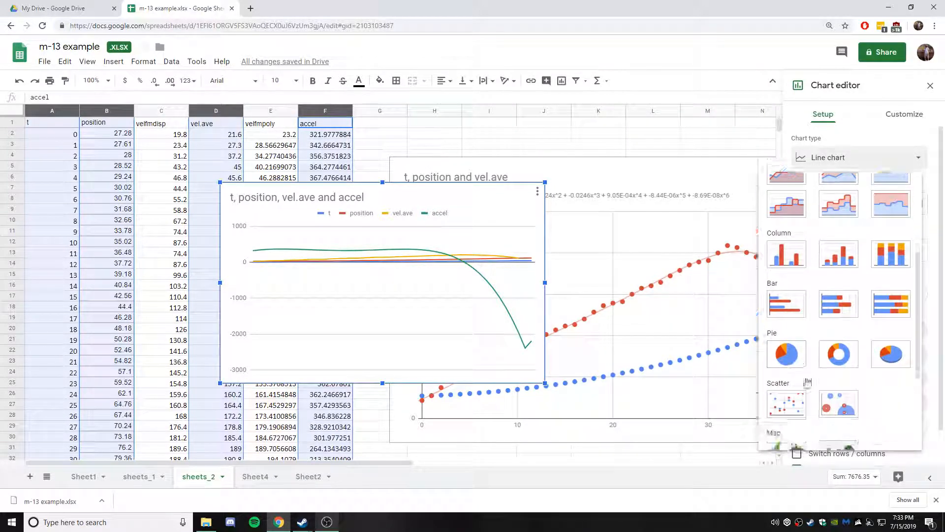
{"action": "left_click", "coordinate": [788, 331]}
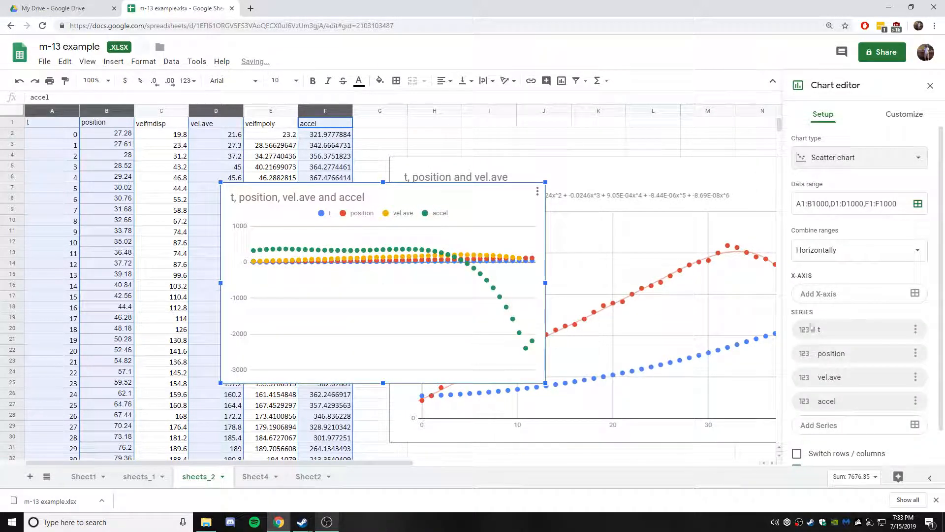
Remove t from the new chart's series and set column A as its X-axis.
{"action": "left_click", "coordinate": [915, 329]}
{"action": "left_click", "coordinate": [897, 368]}
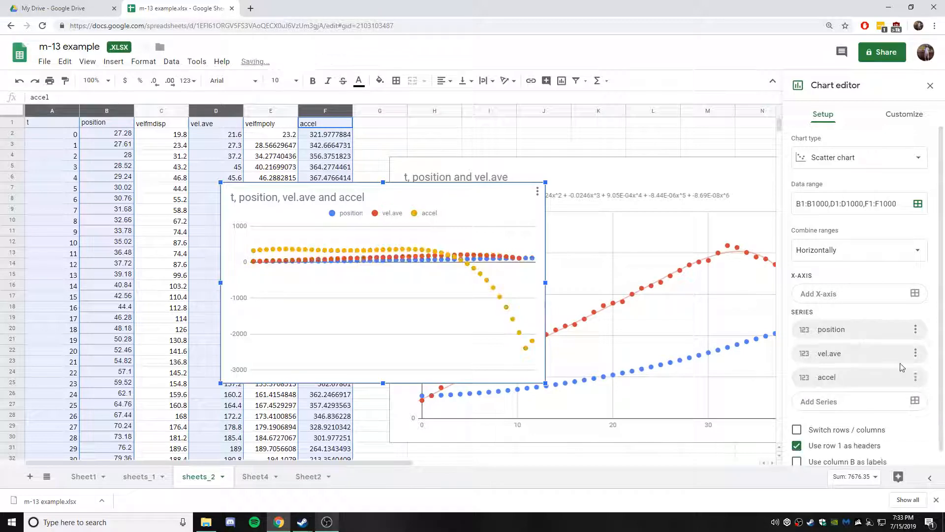
{"action": "left_click", "coordinate": [833, 295]}
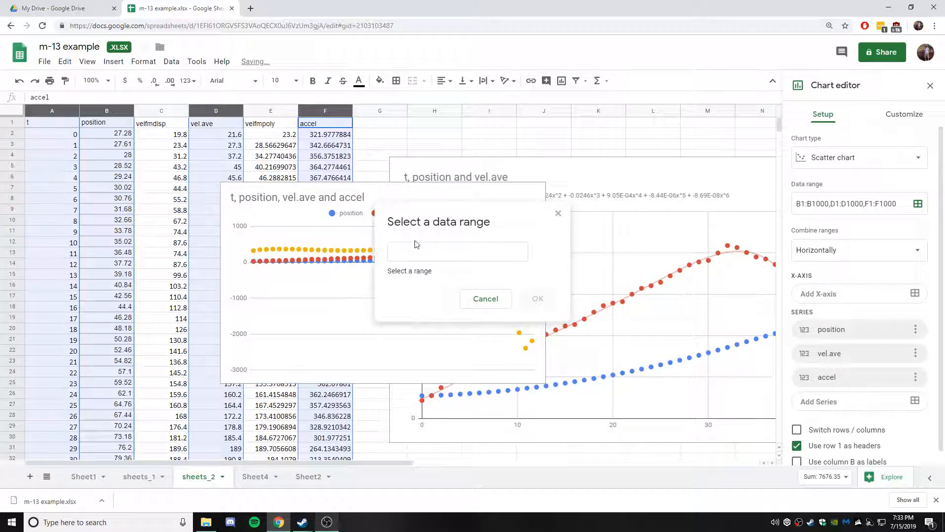
{"action": "left_click", "coordinate": [51, 110]}
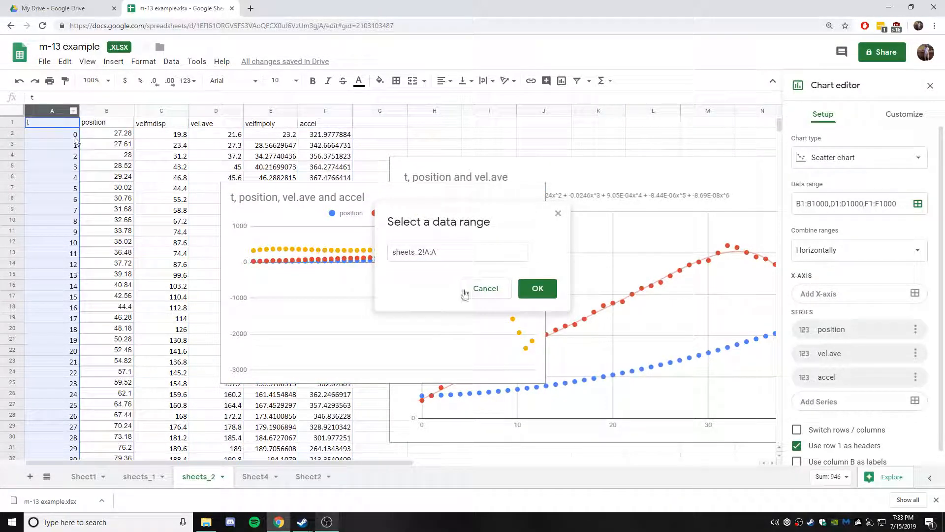
{"action": "left_click", "coordinate": [538, 299]}
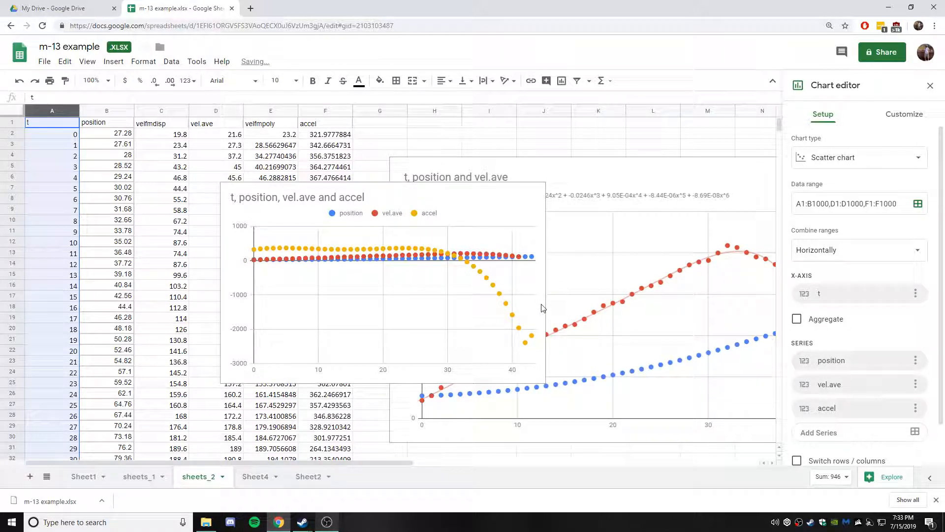
Move the old position and vel.ave chart out of the way, then reposition and enlarge the new chart.
{"action": "left_click", "coordinate": [633, 182]}
{"action": "left_click_drag", "start_coordinate": [572, 168], "coordinate": [788, 160]}
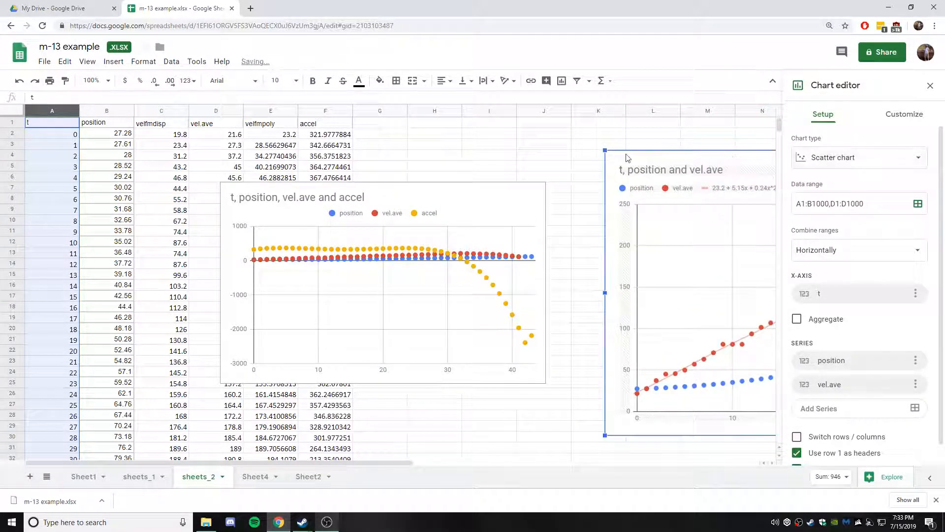
{"action": "left_click_drag", "start_coordinate": [626, 158], "coordinate": [771, 164]}
{"action": "left_click", "coordinate": [455, 203]}
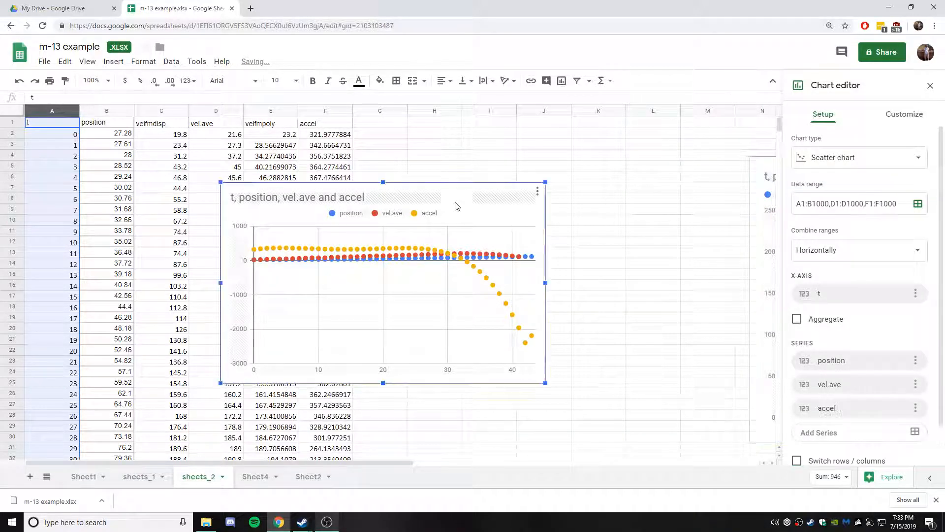
{"action": "left_click_drag", "start_coordinate": [456, 202], "coordinate": [418, 156]}
{"action": "left_click_drag", "start_coordinate": [505, 337], "coordinate": [670, 437]}
Assign the accel series of the new chart to the right axis.
{"action": "left_click", "coordinate": [594, 294]}
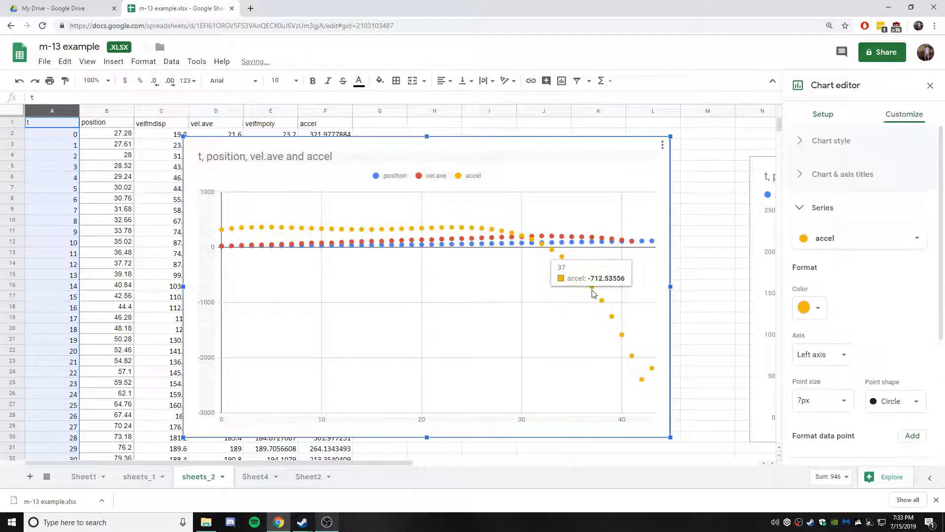
{"action": "mouse_move", "coordinate": [591, 292]}
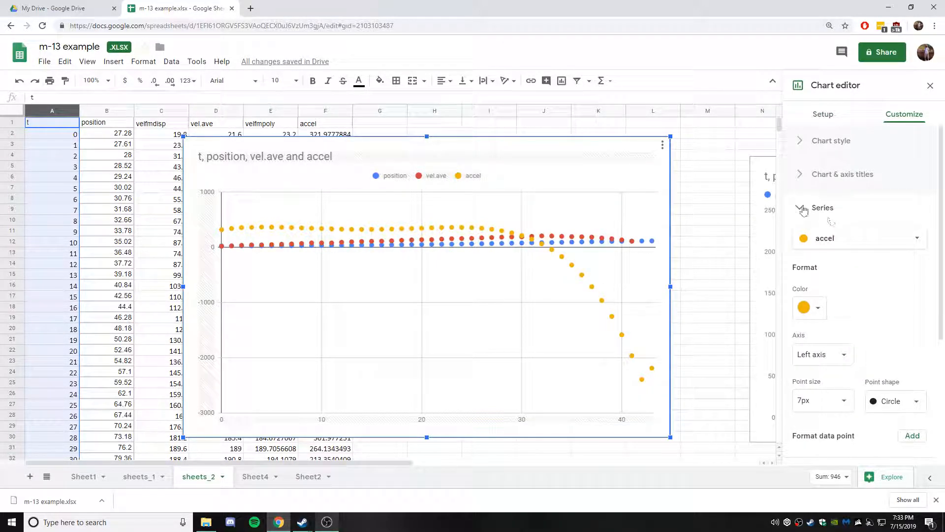
{"action": "left_click", "coordinate": [830, 239]}
{"action": "left_click", "coordinate": [859, 241]}
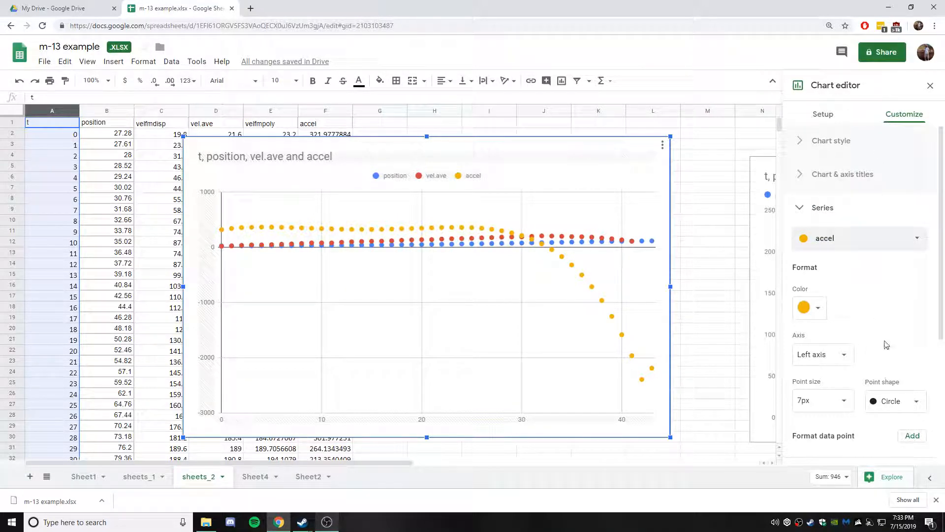
{"action": "scroll", "coordinate": [886, 345], "scroll_direction": "down", "scroll_amount": 1}
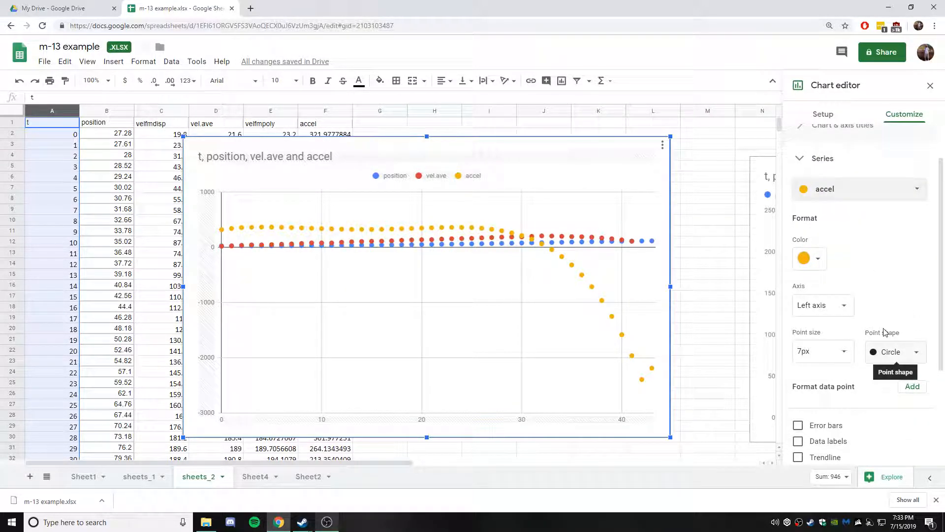
{"action": "left_click", "coordinate": [841, 306]}
{"action": "left_click", "coordinate": [838, 307]}
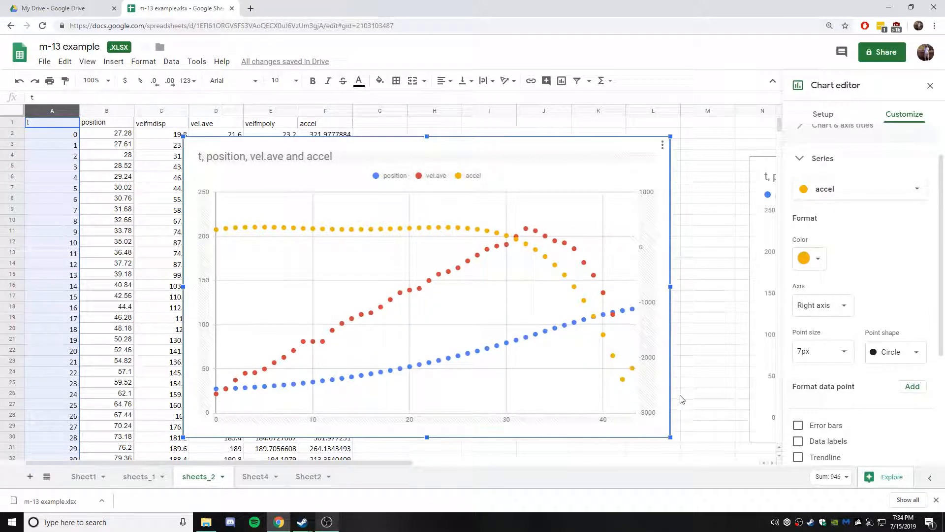
Add a trendline to the vel.ave series of the new chart.
{"action": "left_click", "coordinate": [829, 188]}
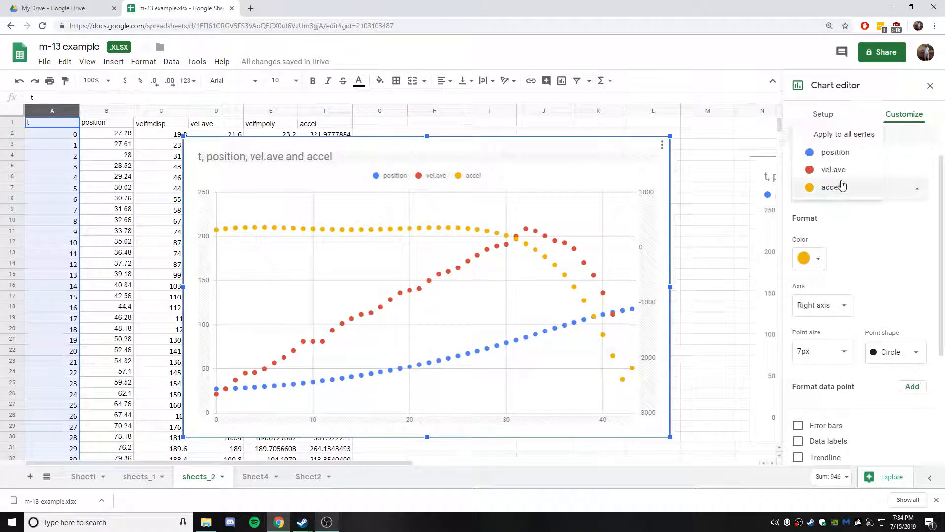
{"action": "left_click", "coordinate": [832, 168]}
{"action": "scroll", "coordinate": [842, 323], "scroll_direction": "down", "scroll_amount": 2}
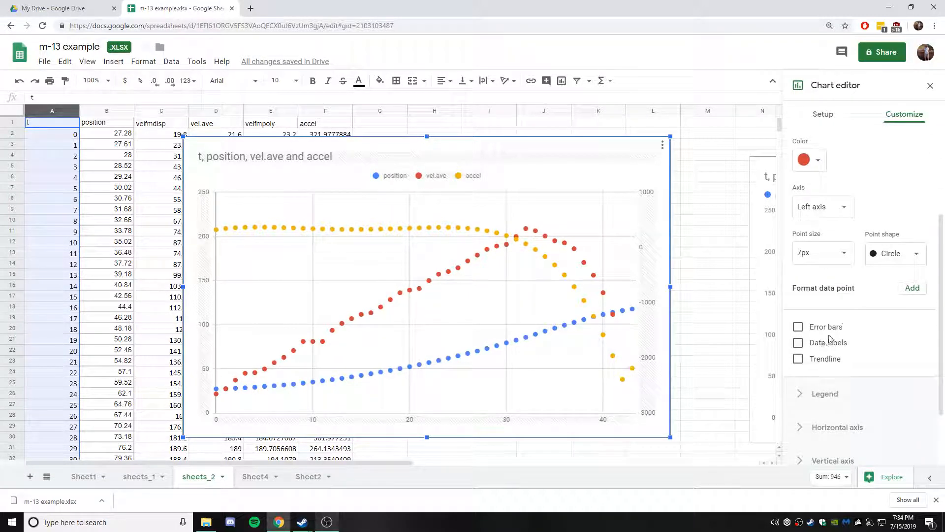
{"action": "left_click", "coordinate": [798, 358]}
{"action": "scroll", "coordinate": [861, 245], "scroll_direction": "up", "scroll_amount": 3}
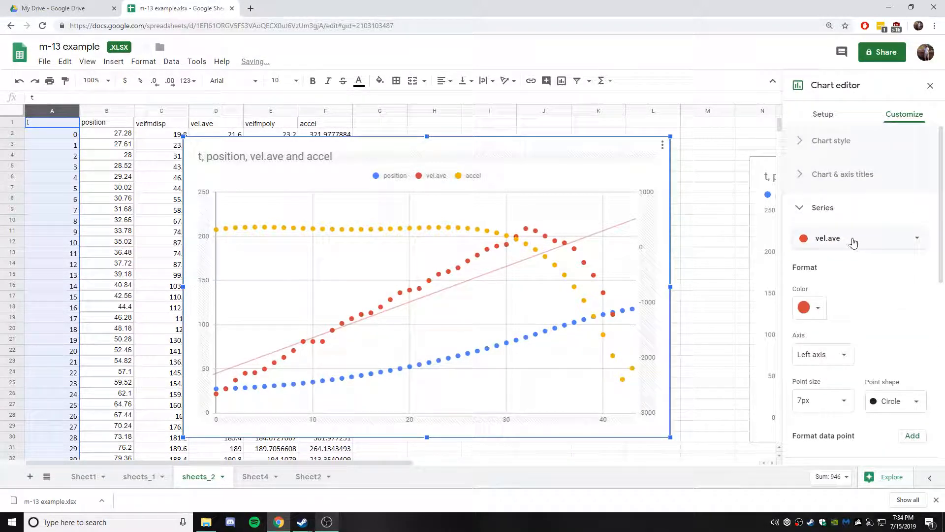
{"action": "scroll", "coordinate": [866, 320], "scroll_direction": "down", "scroll_amount": 3}
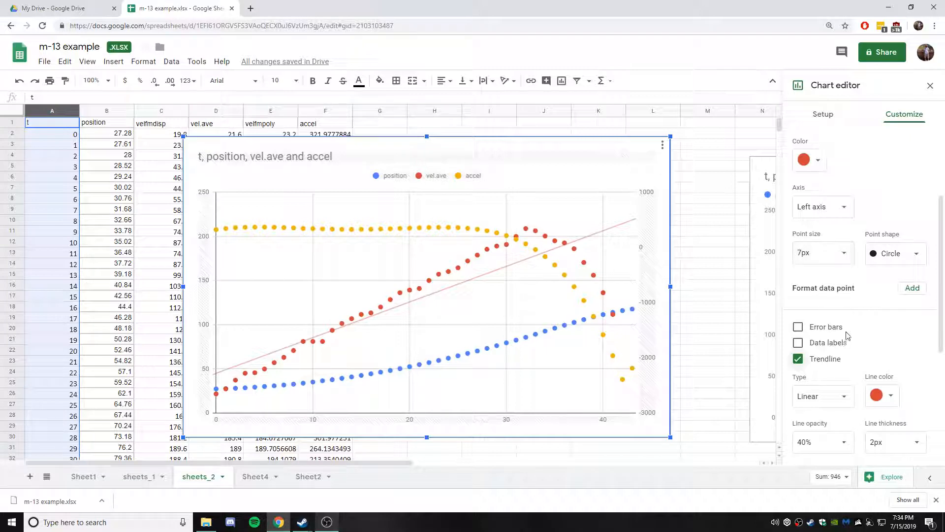
{"action": "scroll", "coordinate": [846, 335], "scroll_direction": "down", "scroll_amount": 2}
Make the vel.ave trendline a degree 6 polynomial and label it with its equation.
{"action": "left_click", "coordinate": [836, 301]}
{"action": "left_click", "coordinate": [835, 316]}
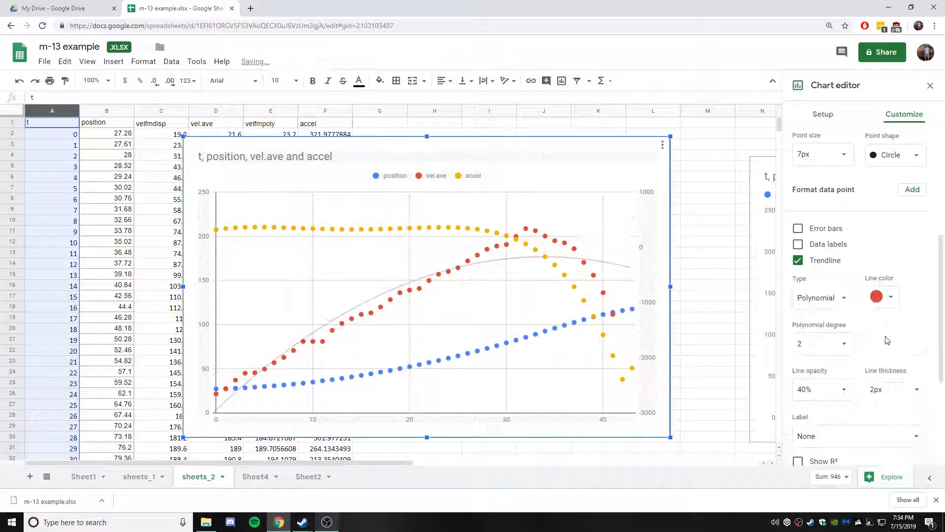
{"action": "left_click", "coordinate": [832, 343]}
{"action": "left_click", "coordinate": [822, 432]}
{"action": "scroll", "coordinate": [877, 326], "scroll_direction": "down", "scroll_amount": 3}
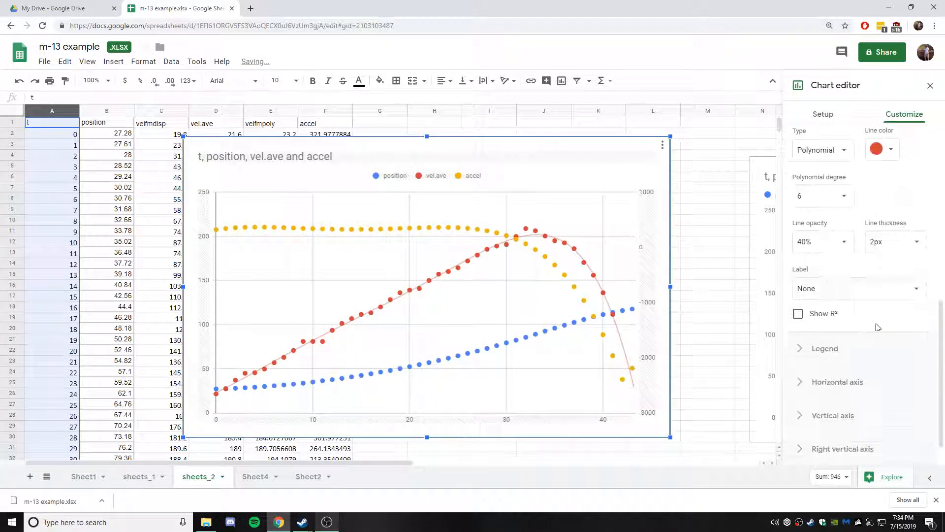
{"action": "left_click", "coordinate": [855, 291]}
{"action": "left_click", "coordinate": [840, 308]}
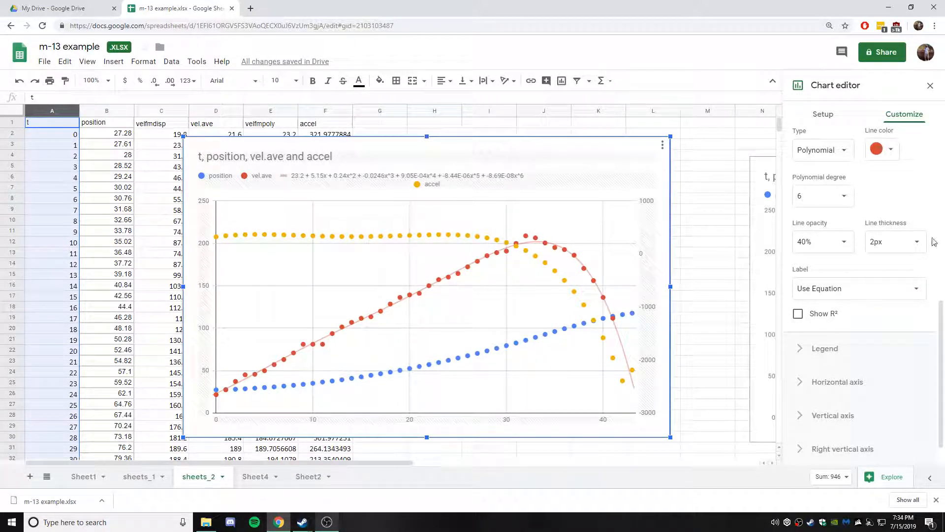
{"action": "left_click_drag", "start_coordinate": [526, 148], "coordinate": [596, 145]}
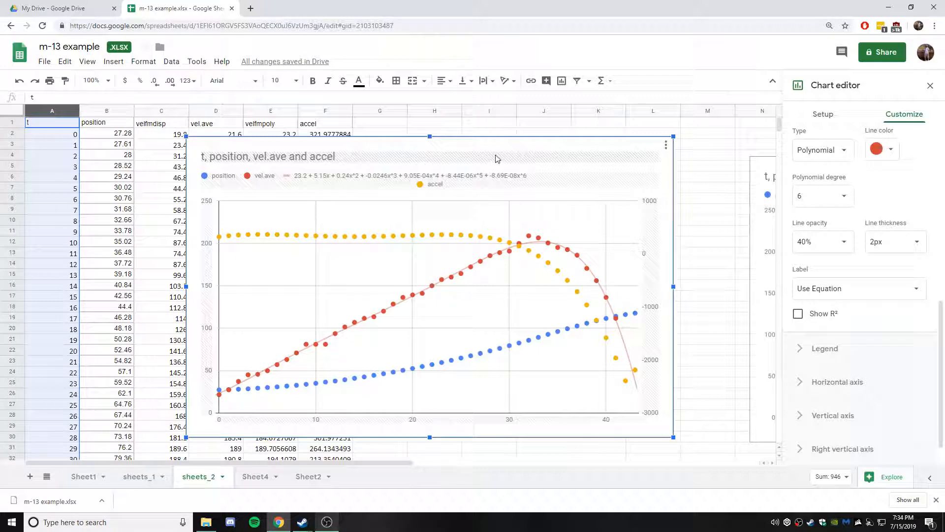
{"action": "left_click", "coordinate": [327, 522]}
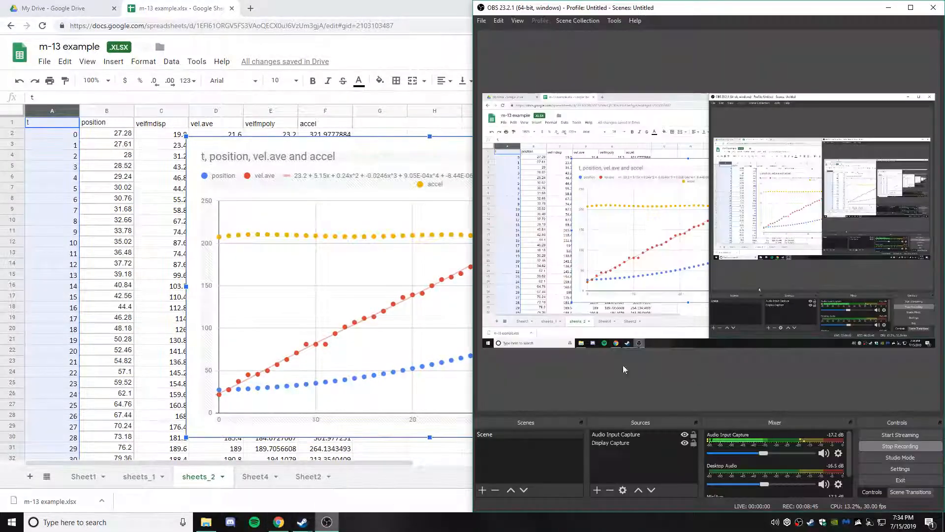